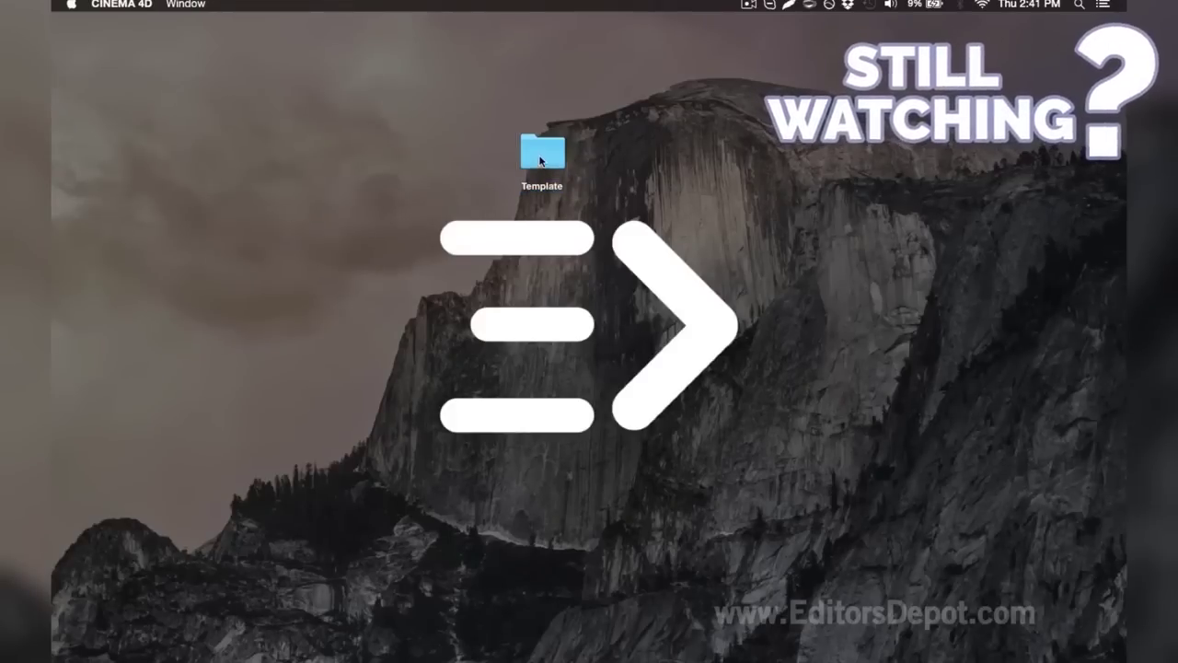
Step: Open the desktop Template folder, select Template V8.0.c4d, and restore the Cinema 4D window
click(540, 159)
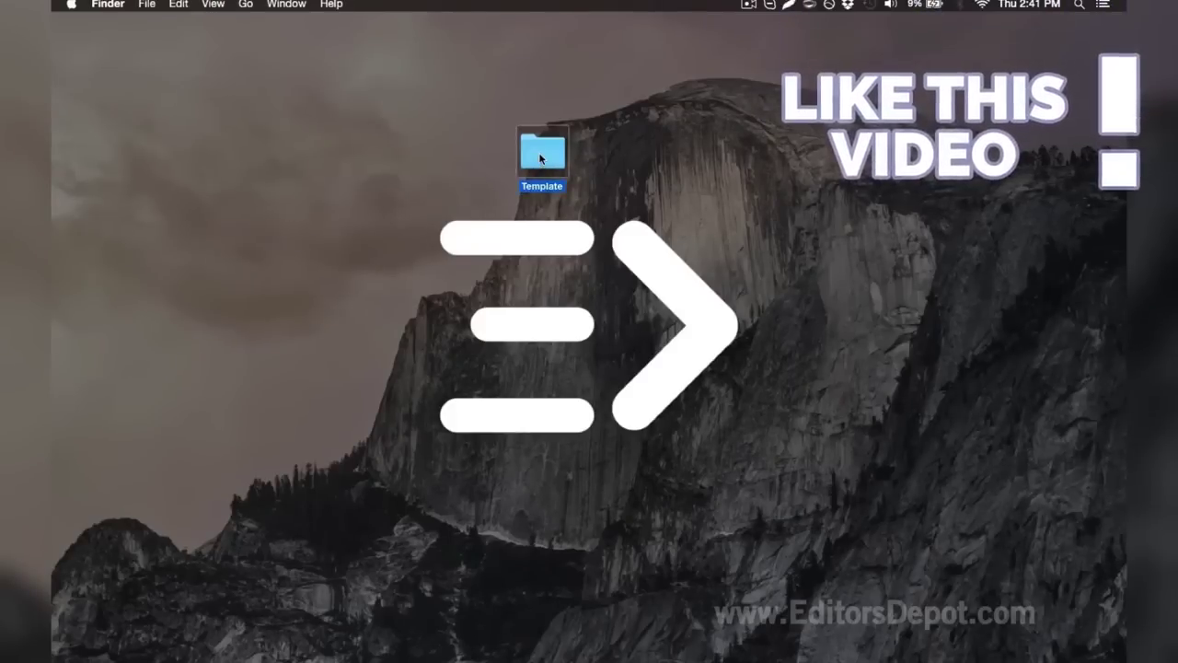
double_click(541, 158)
click(621, 213)
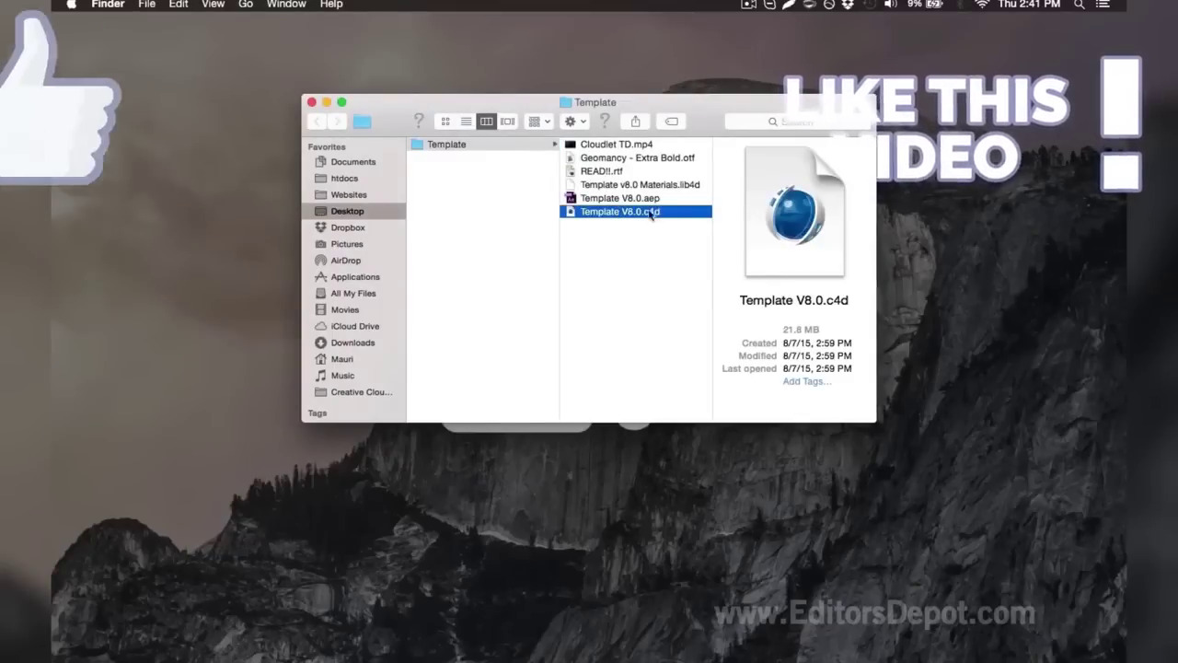
click(924, 652)
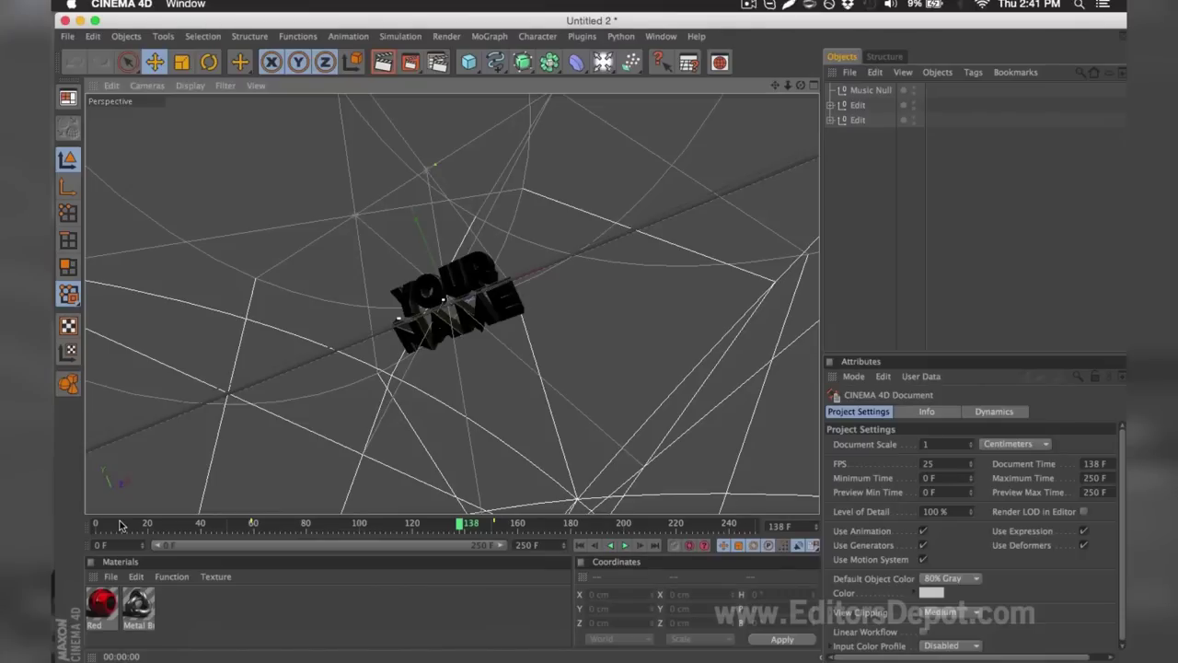
Step: Scrub the timeline to frame 161 and expand the first Edit group
drag(119, 524, 521, 517)
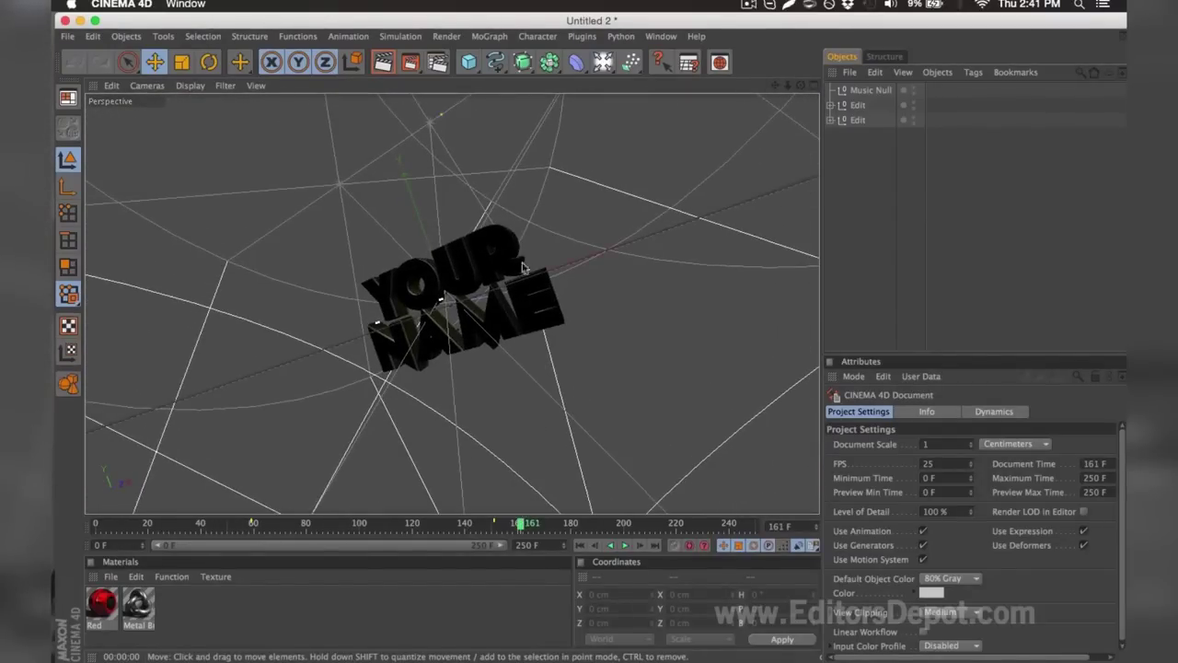
click(830, 105)
Step: Expand the second Edit group and check MoText.1's font without changing it
click(830, 149)
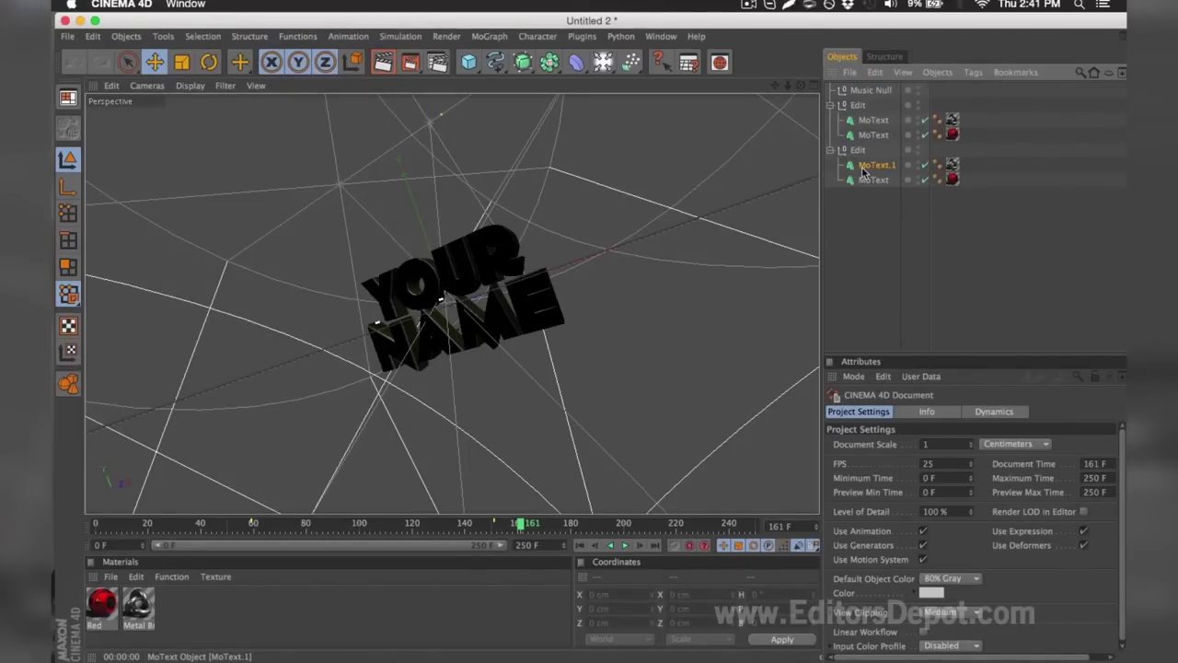
click(850, 166)
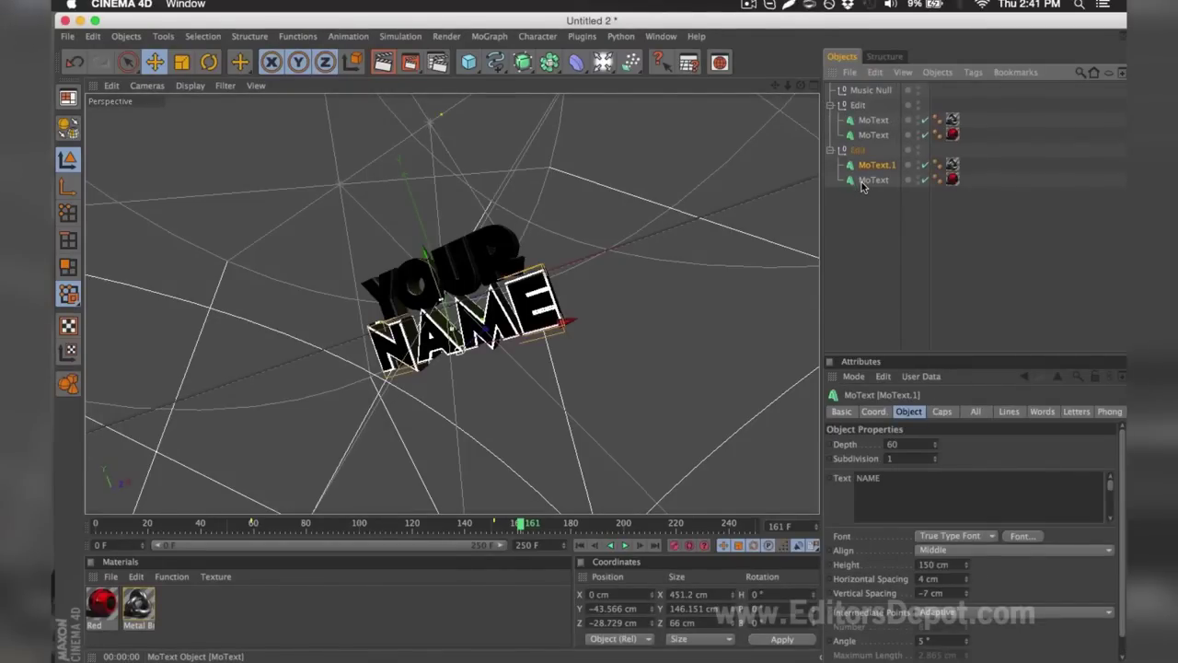
click(1023, 536)
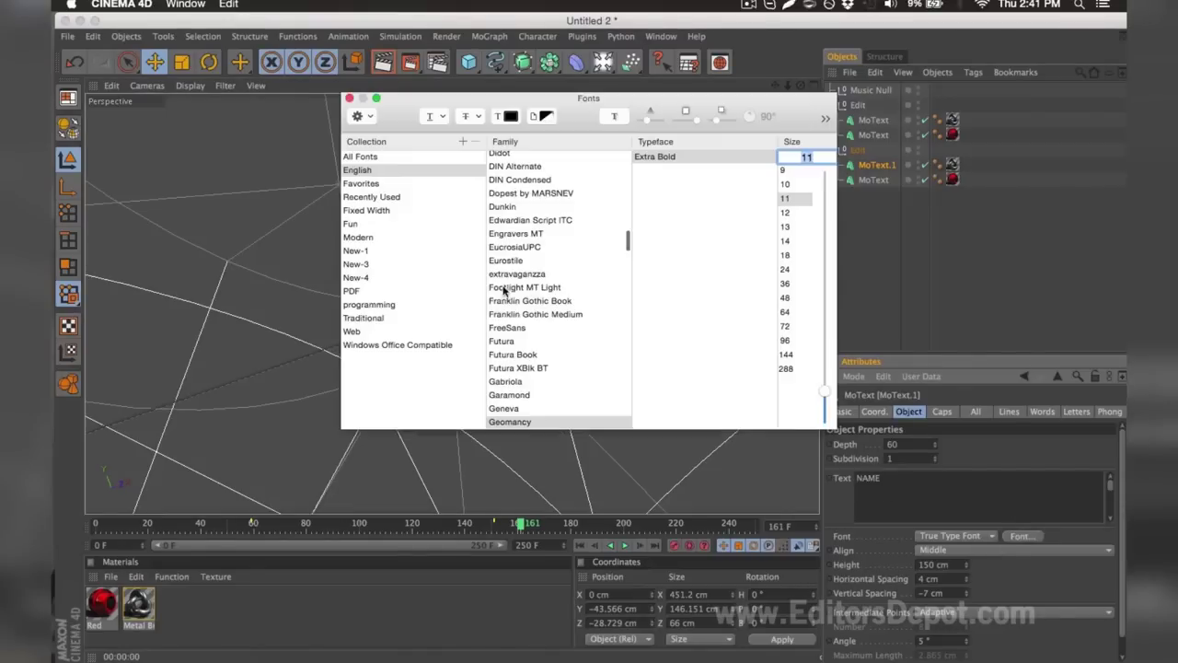
click(347, 98)
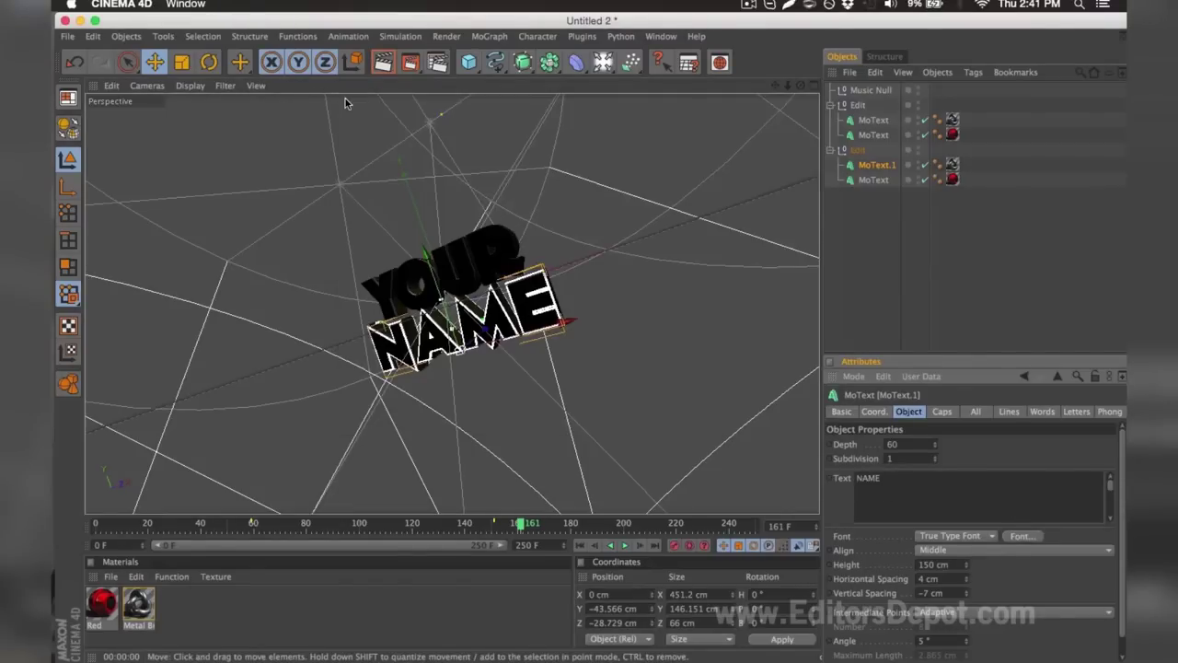
click(869, 303)
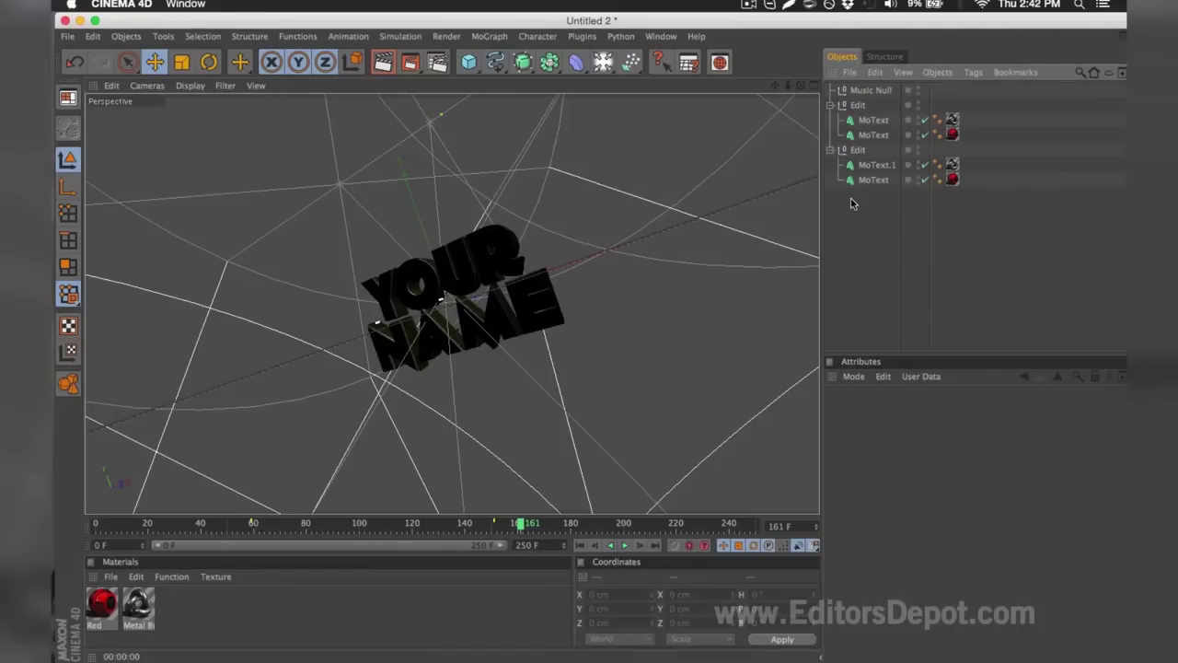
Step: Replace YOUR with EDITORS in both top-line MoText objects and render a preview
click(873, 119)
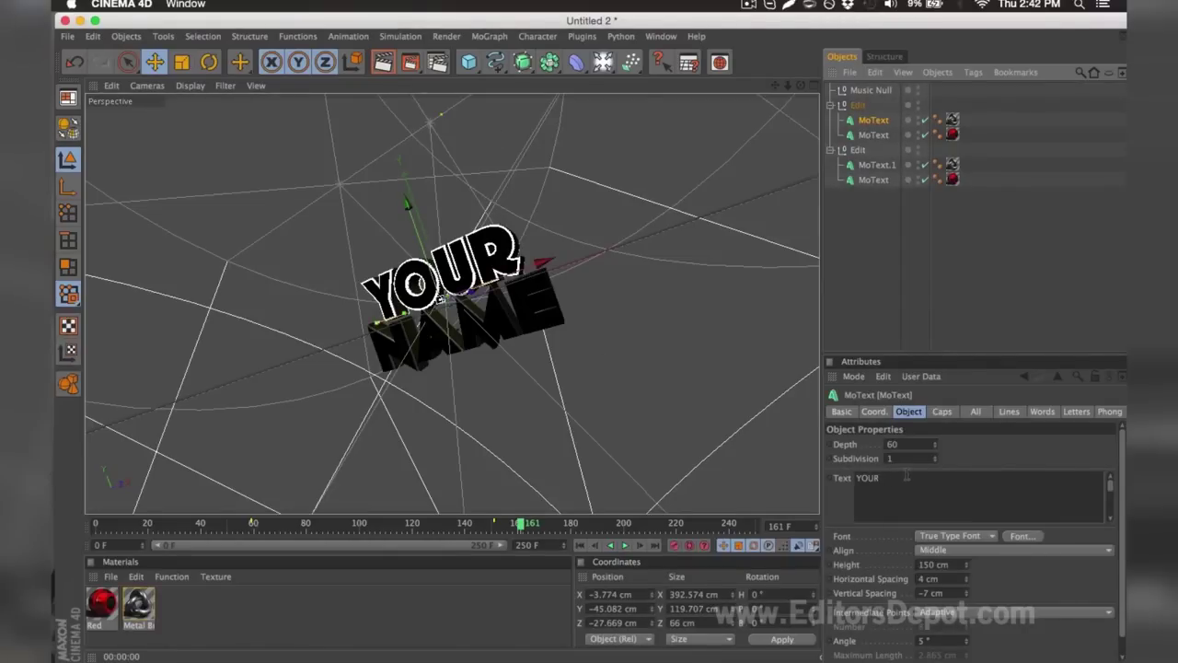
drag(913, 478, 856, 478)
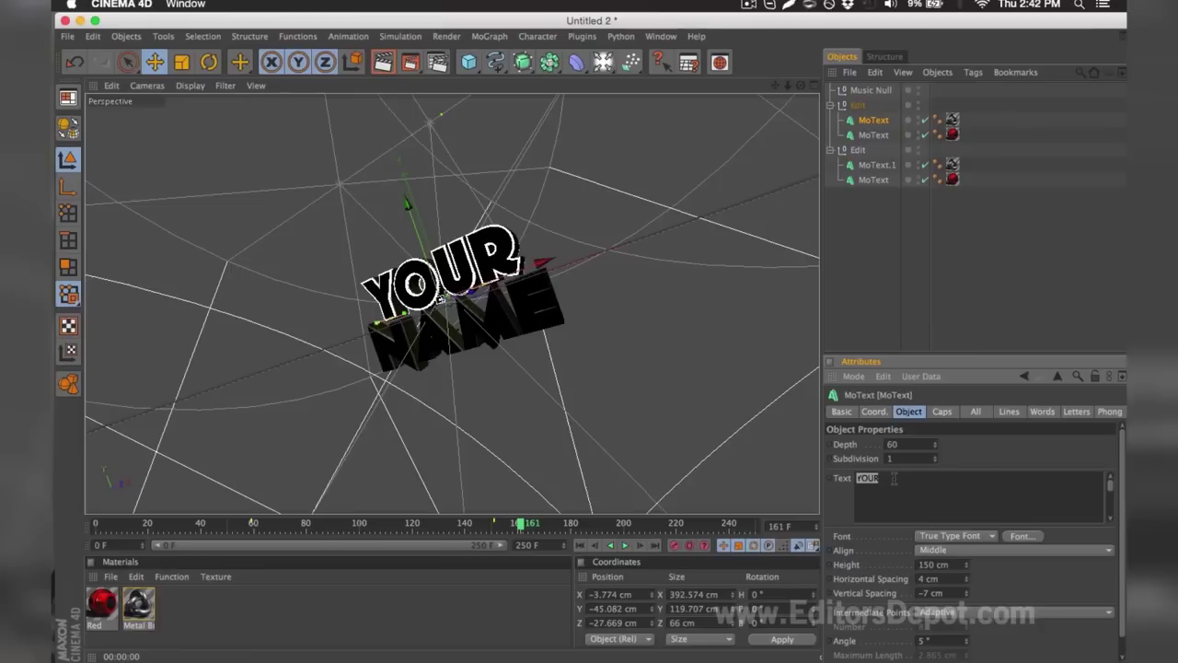
text(EDITORS)
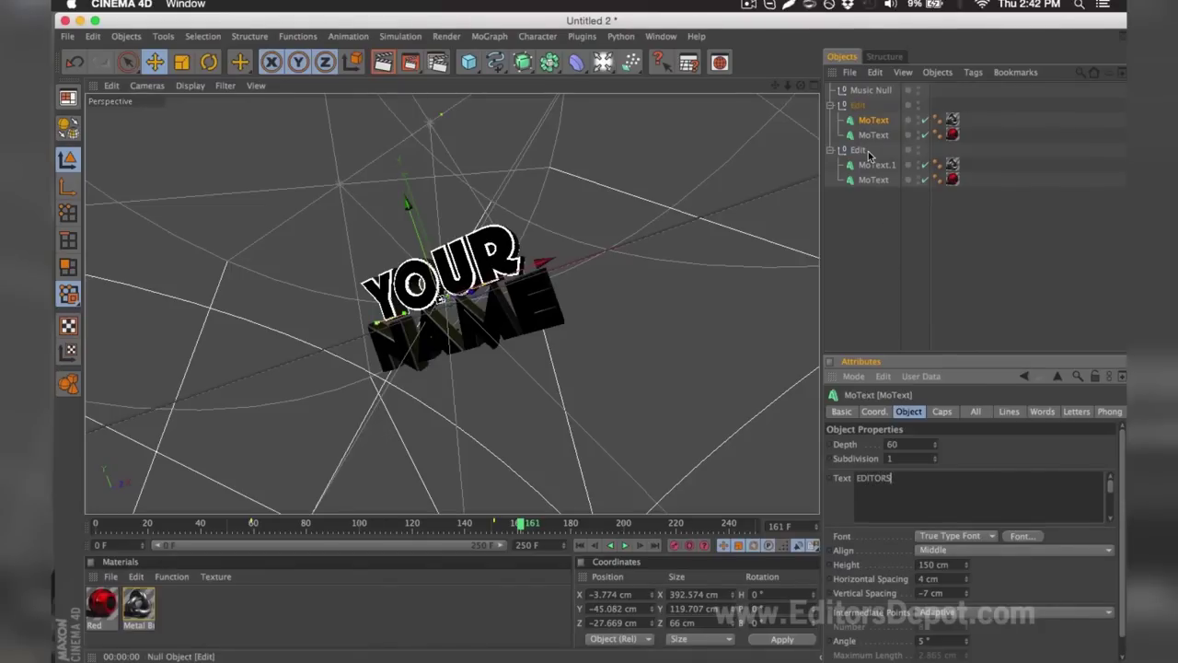
click(874, 135)
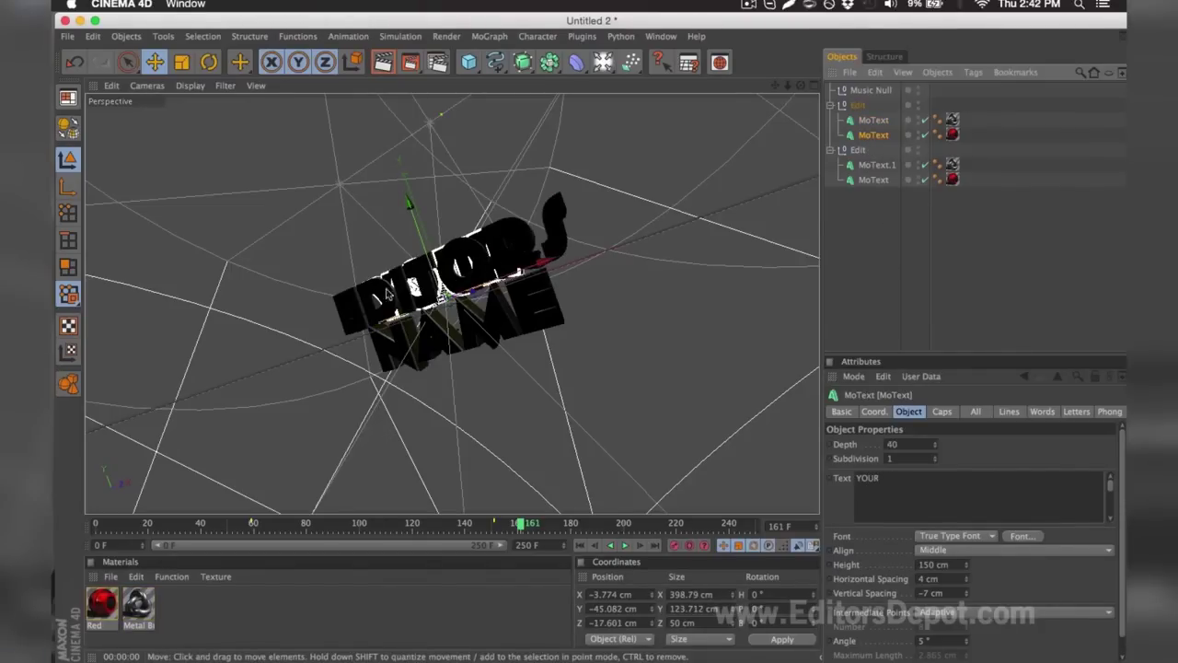
double_click(867, 478)
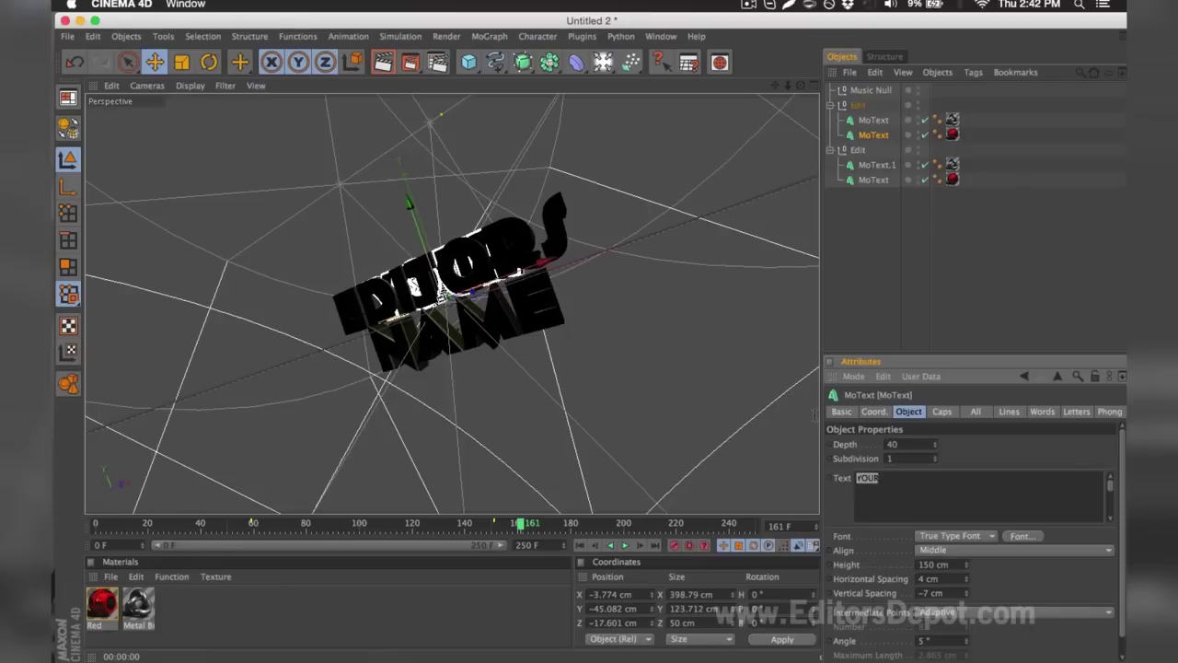
text(EDITORS)
click(838, 300)
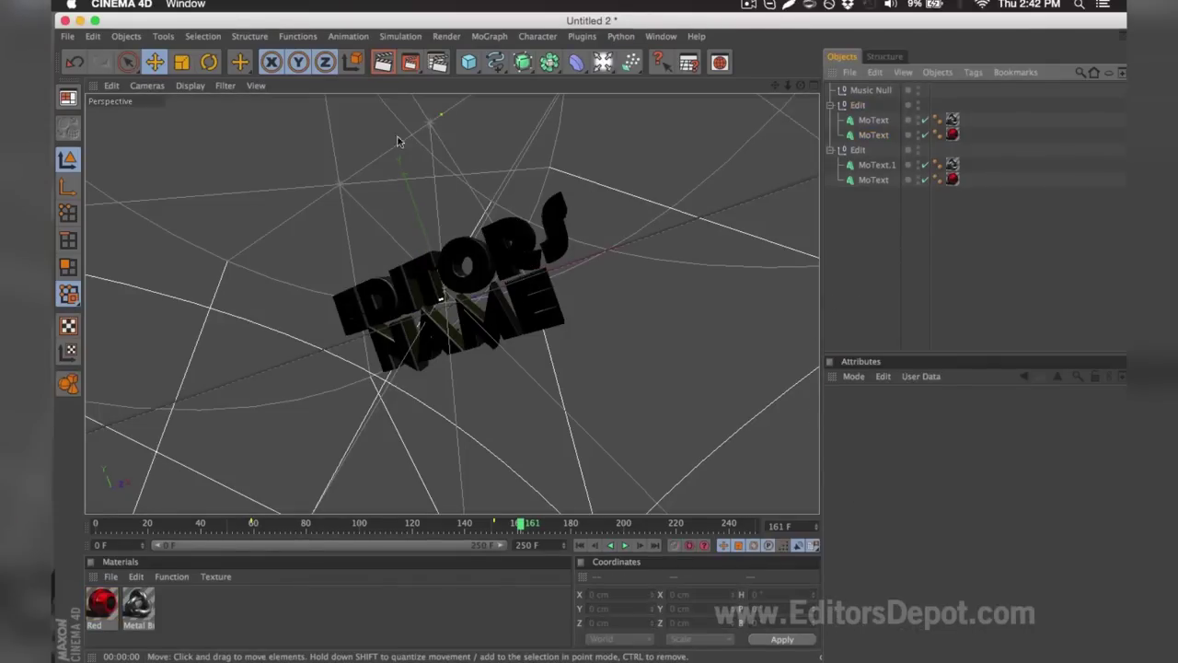
click(383, 62)
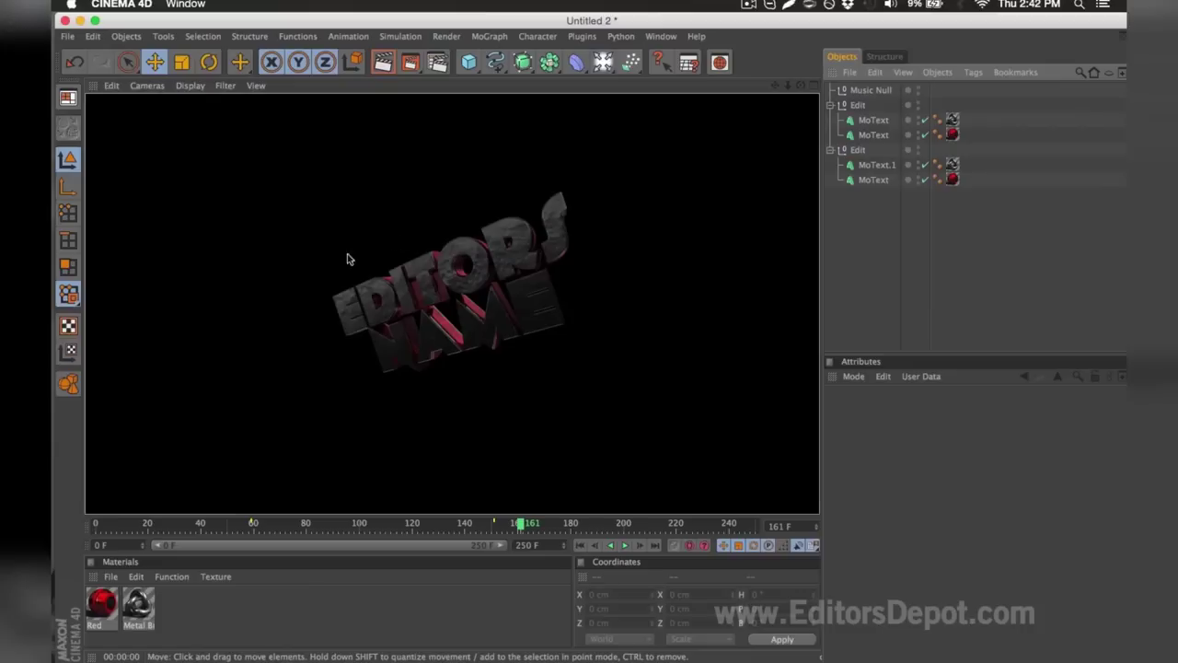
Step: Replace NAME with DEPOT in MoText.1 and MoText, preview-render, then clear the render
click(876, 165)
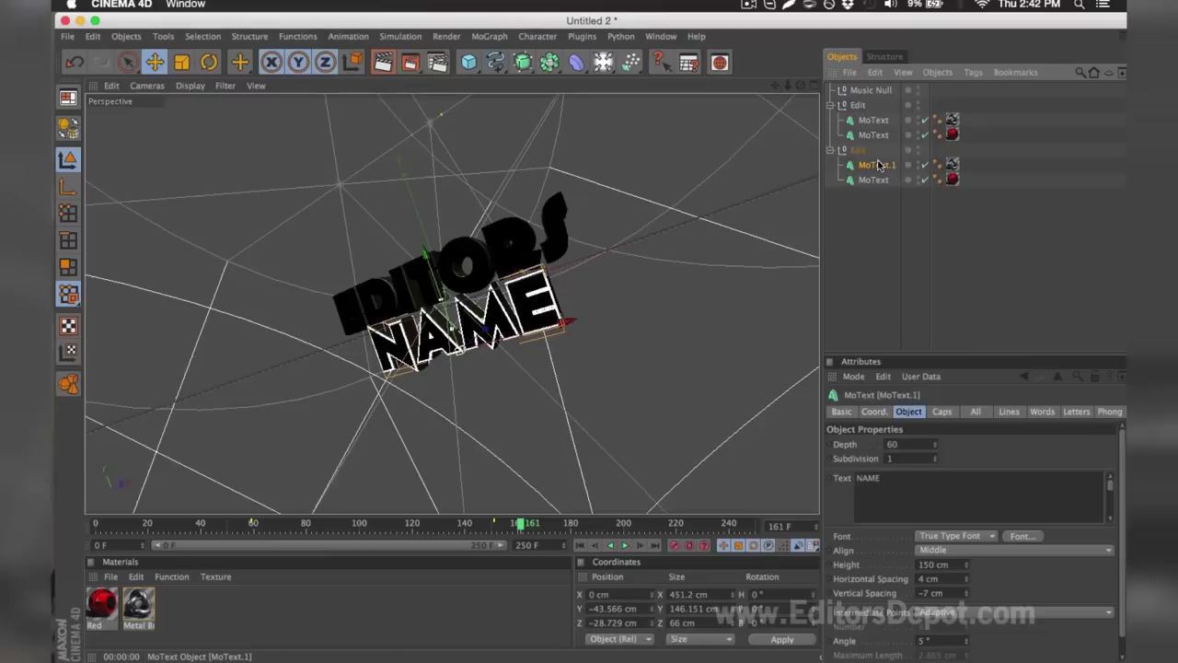
ctrl+click(874, 179)
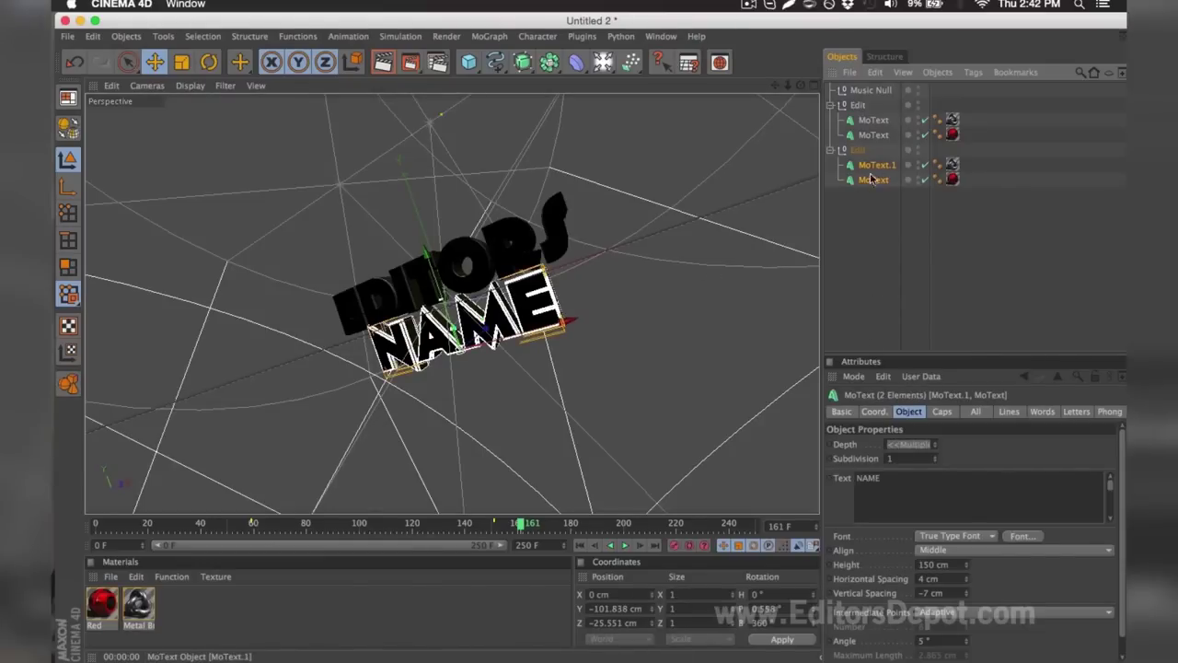
double_click(868, 478)
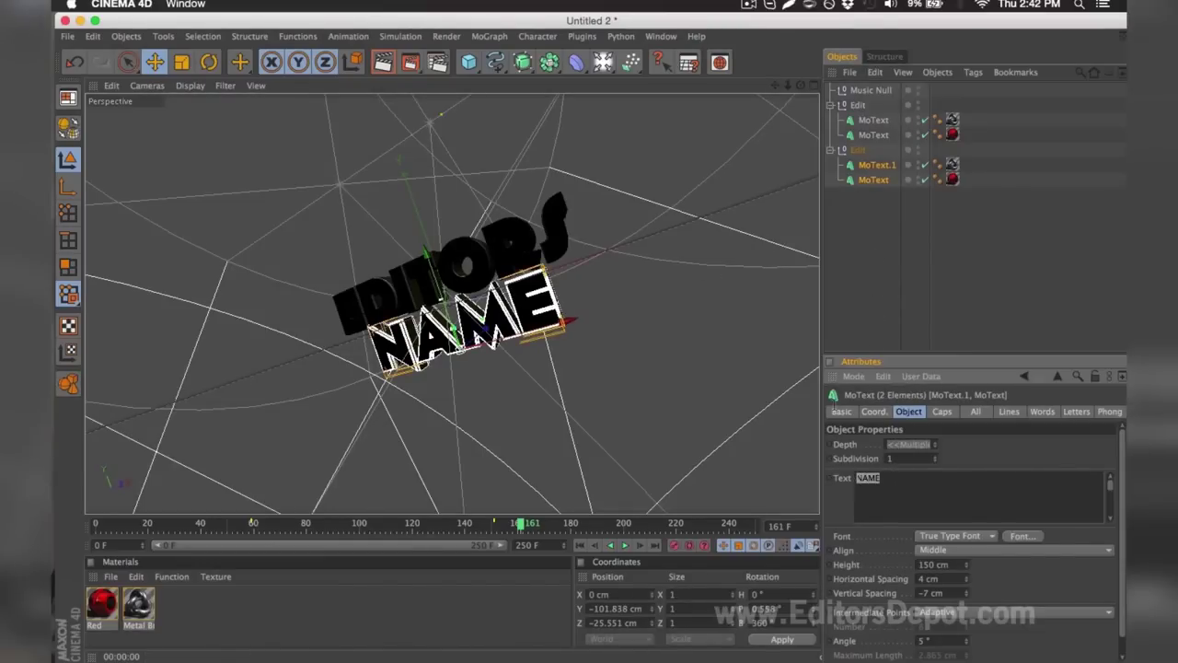
text(DEPOT)
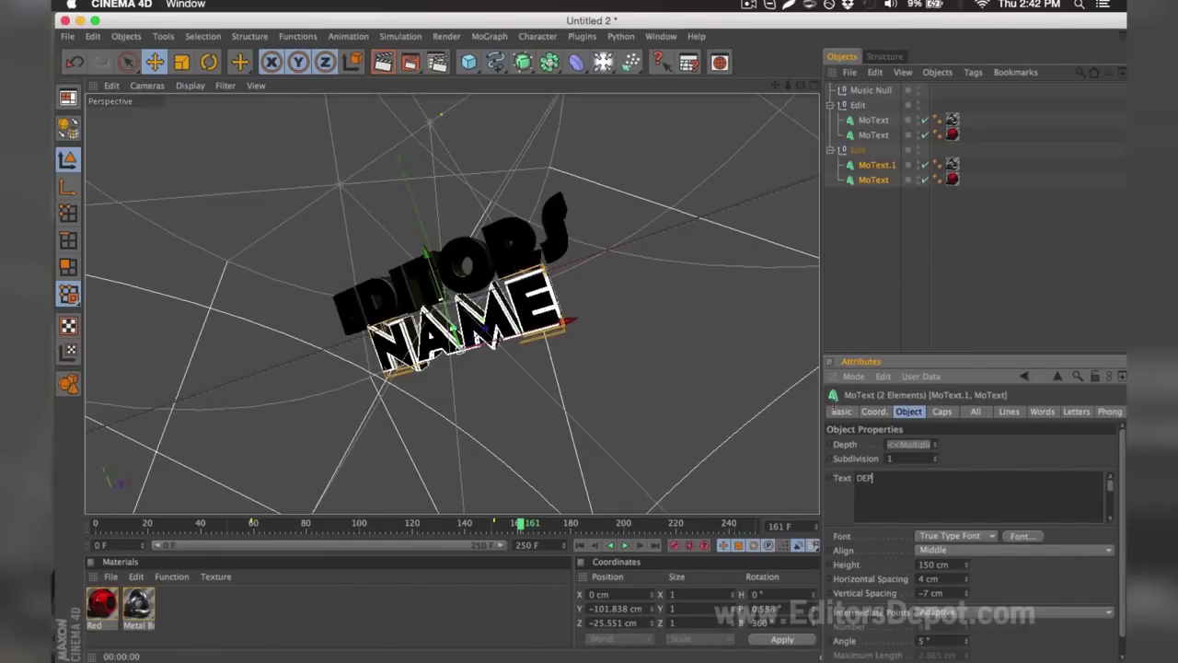
click(841, 249)
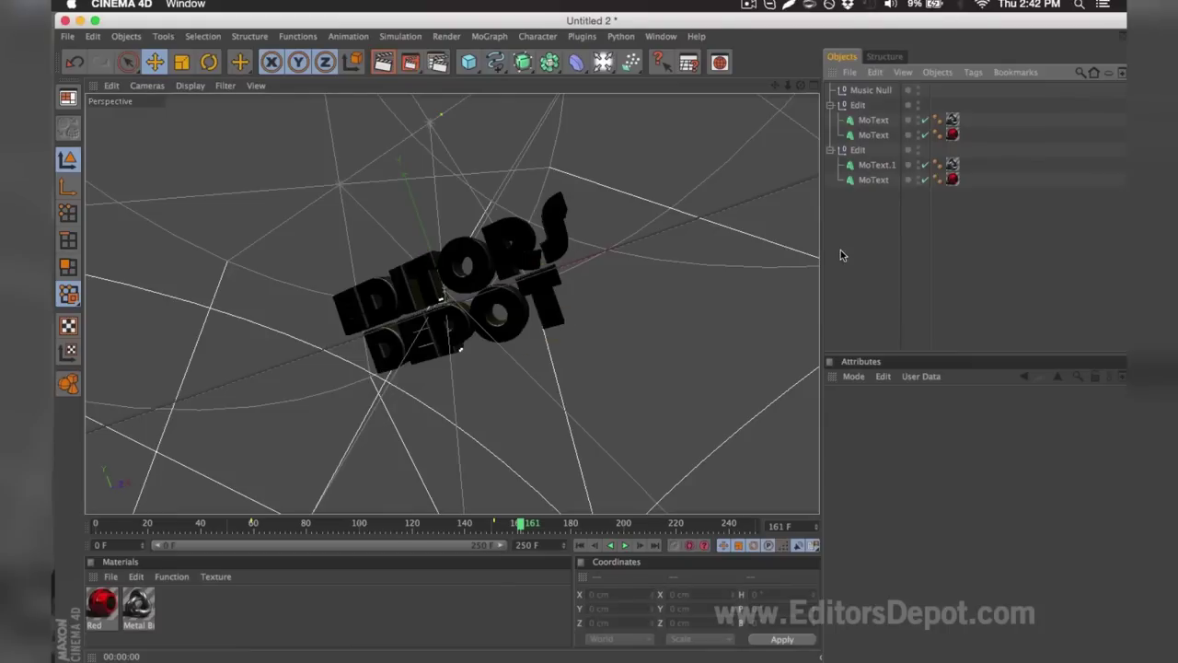
click(383, 61)
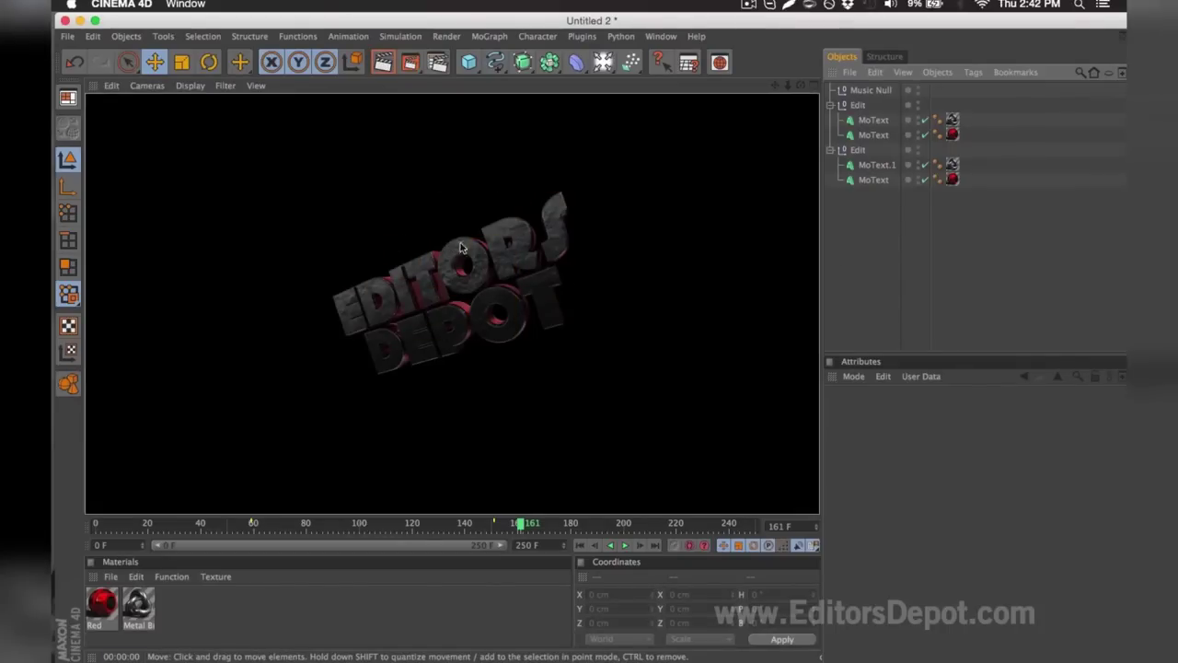
click(562, 201)
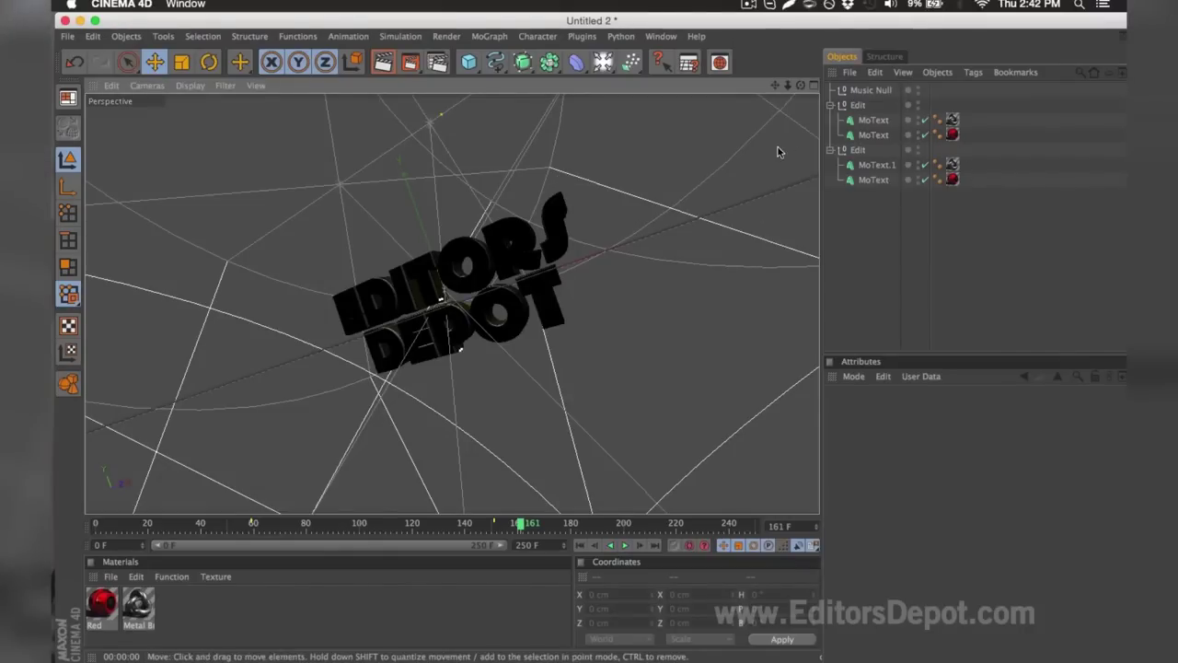
Step: Set the Red material's colour to R 217, G 46, B 210 and close the Material Editor
double_click(103, 604)
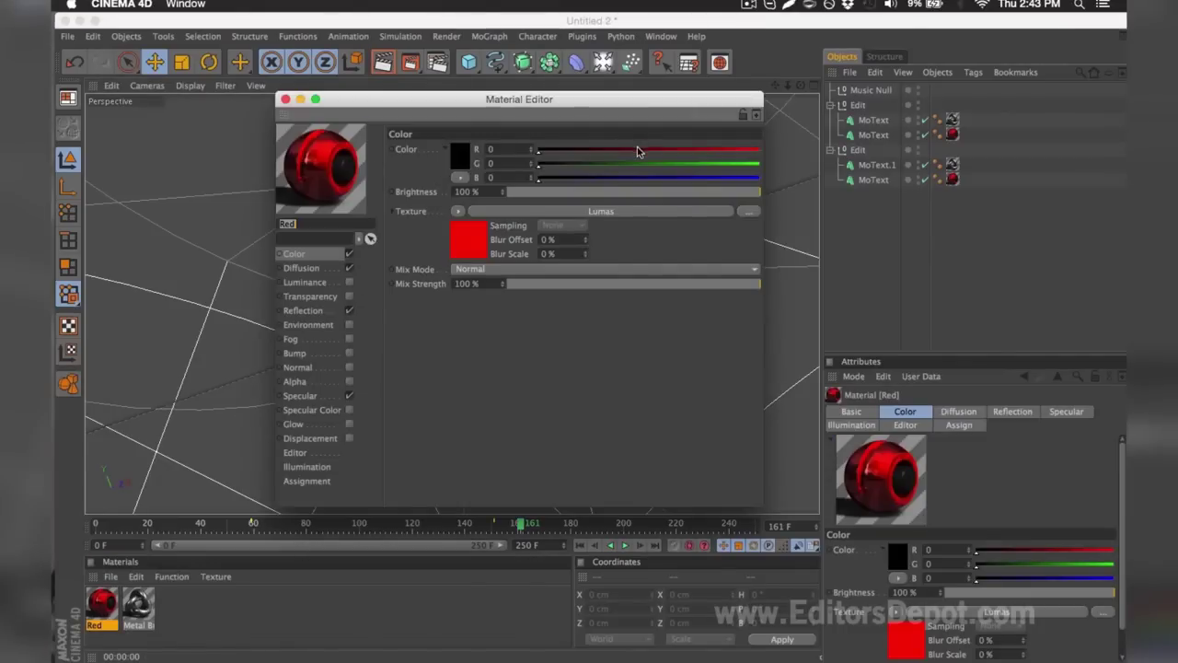
drag(634, 150, 720, 179)
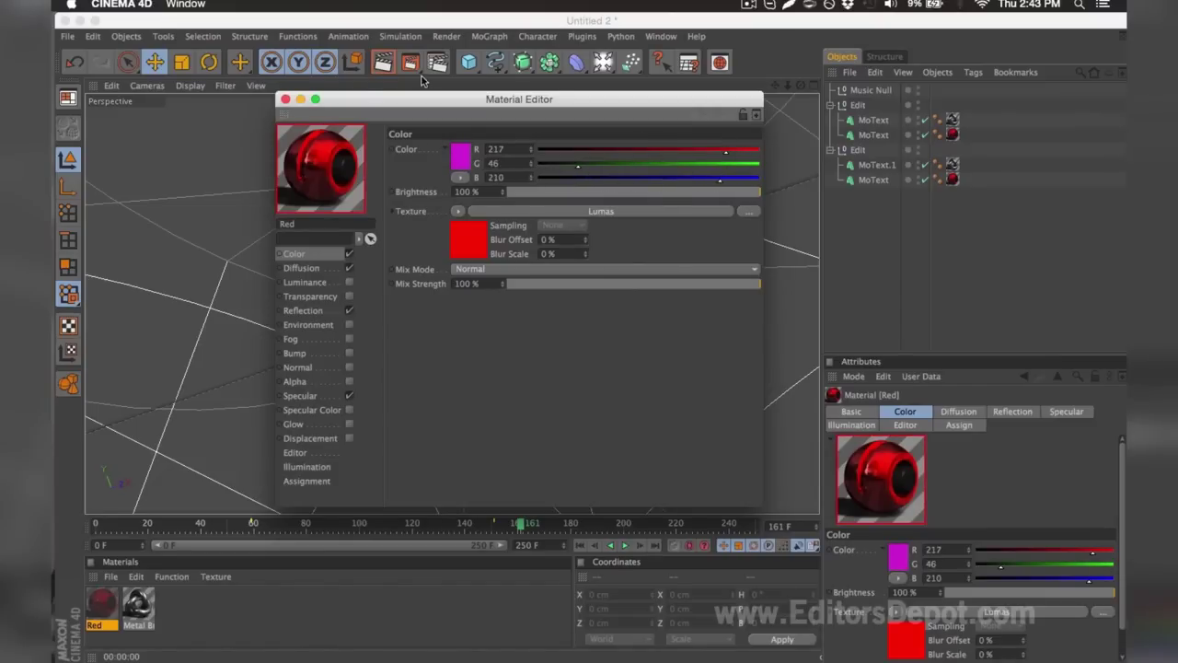
click(285, 99)
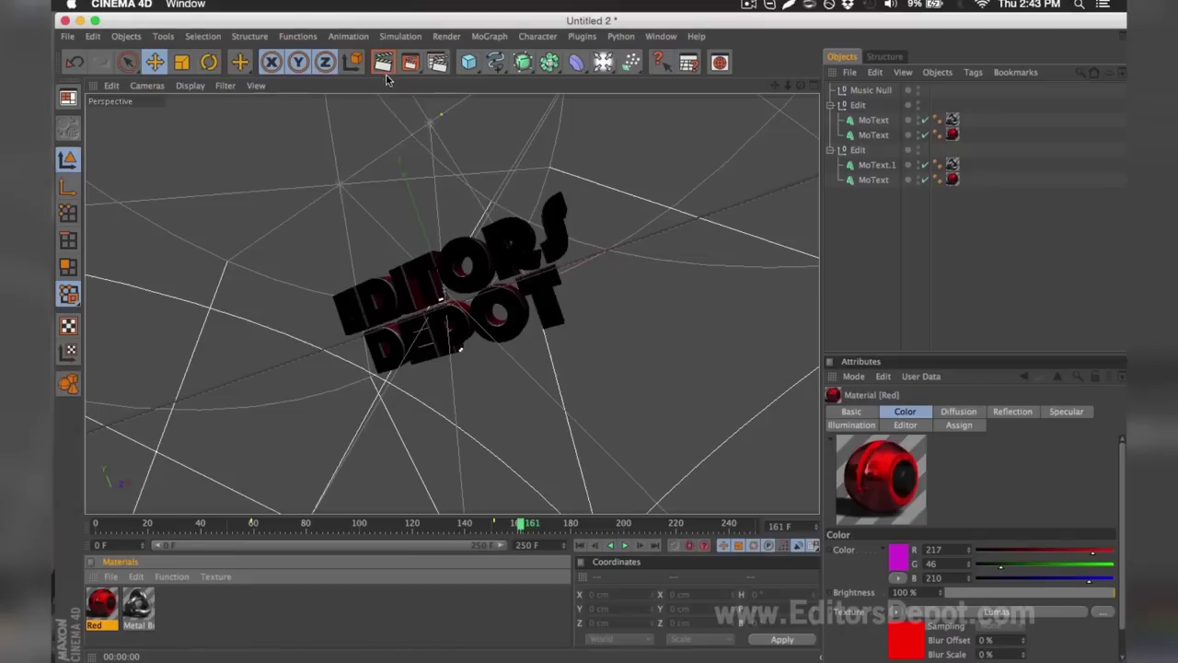
Step: In Render Settings, keep All Frames as the frame range and PNG as the save format
click(437, 66)
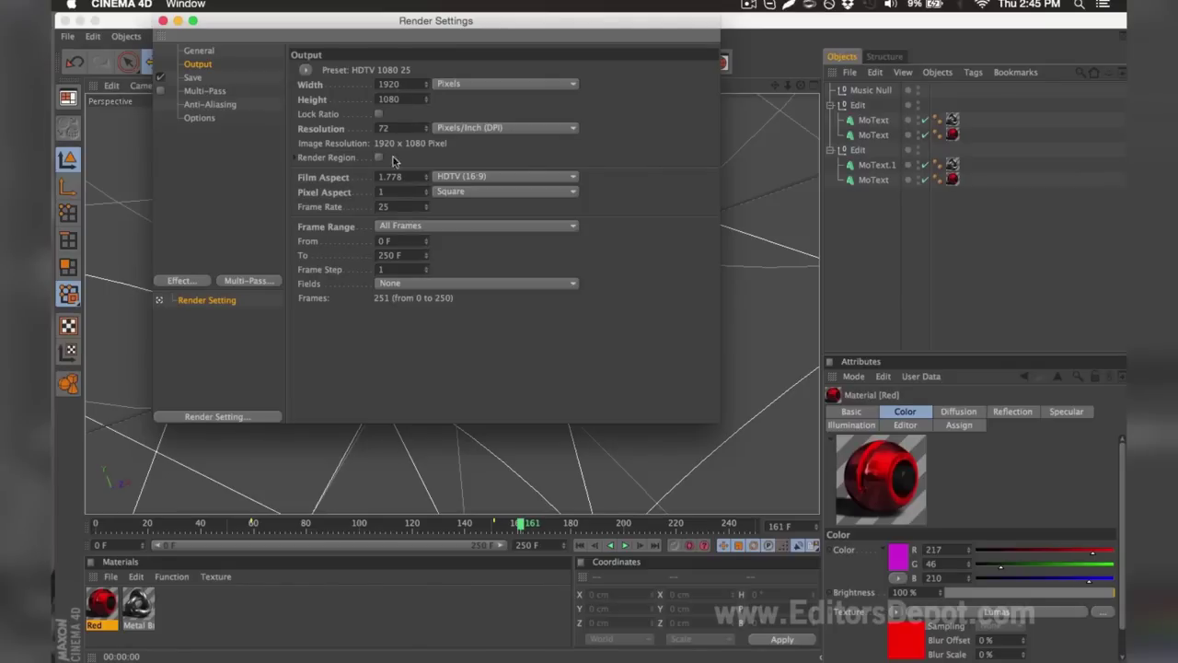
click(396, 227)
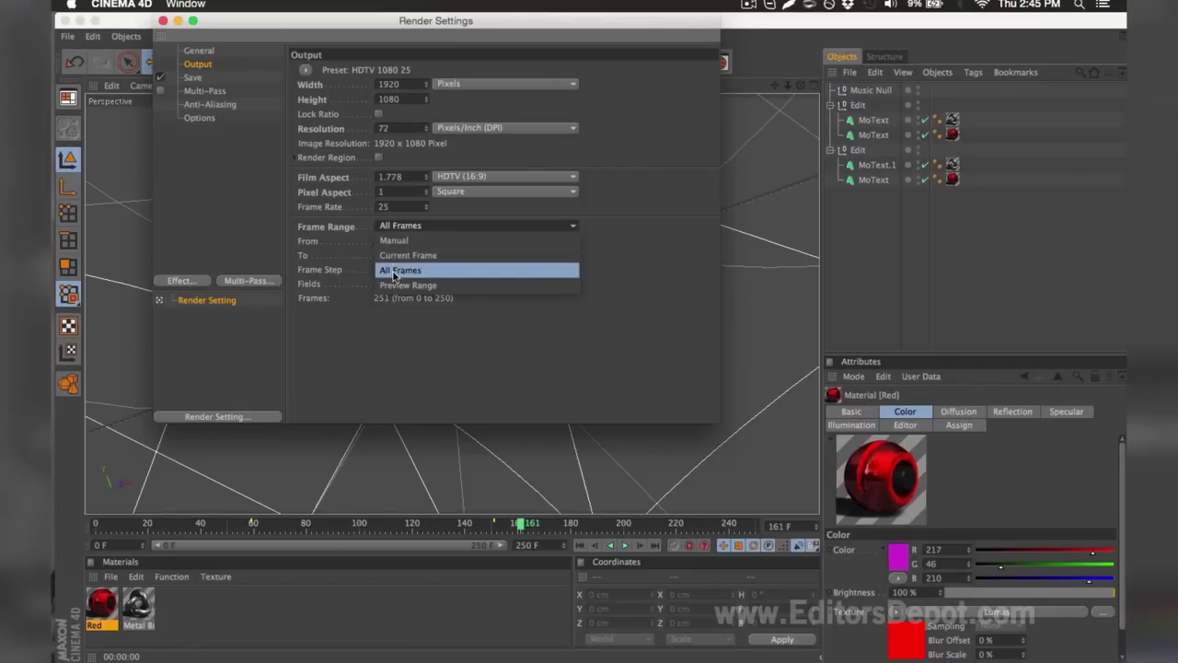
click(396, 270)
click(234, 77)
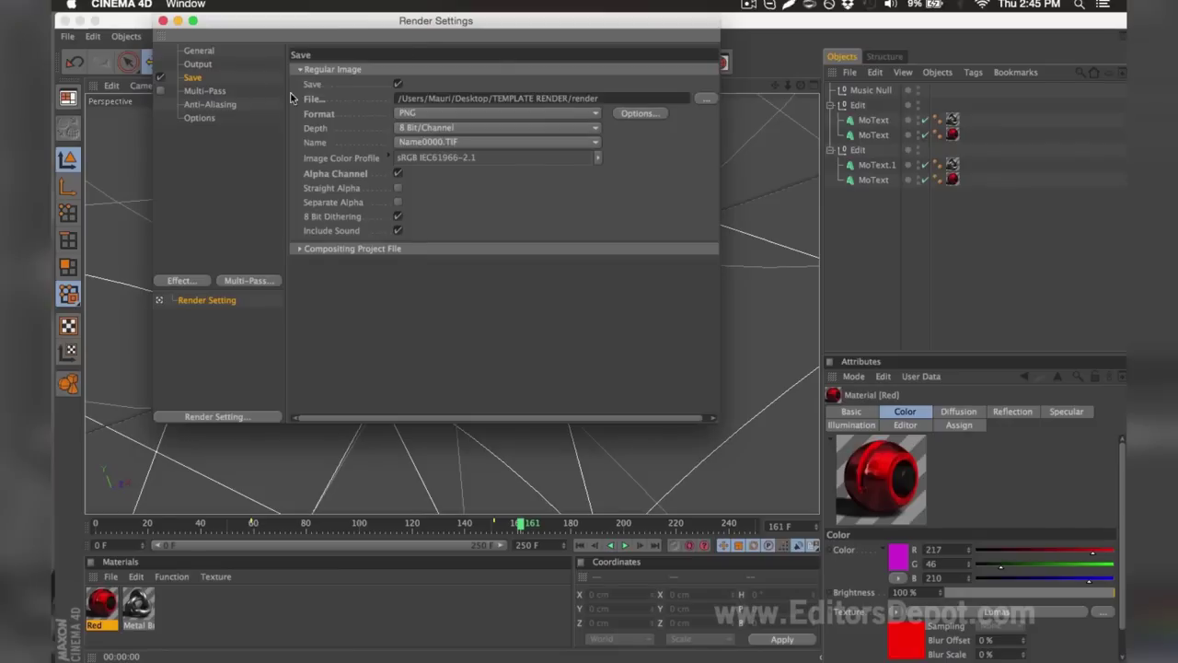
click(407, 114)
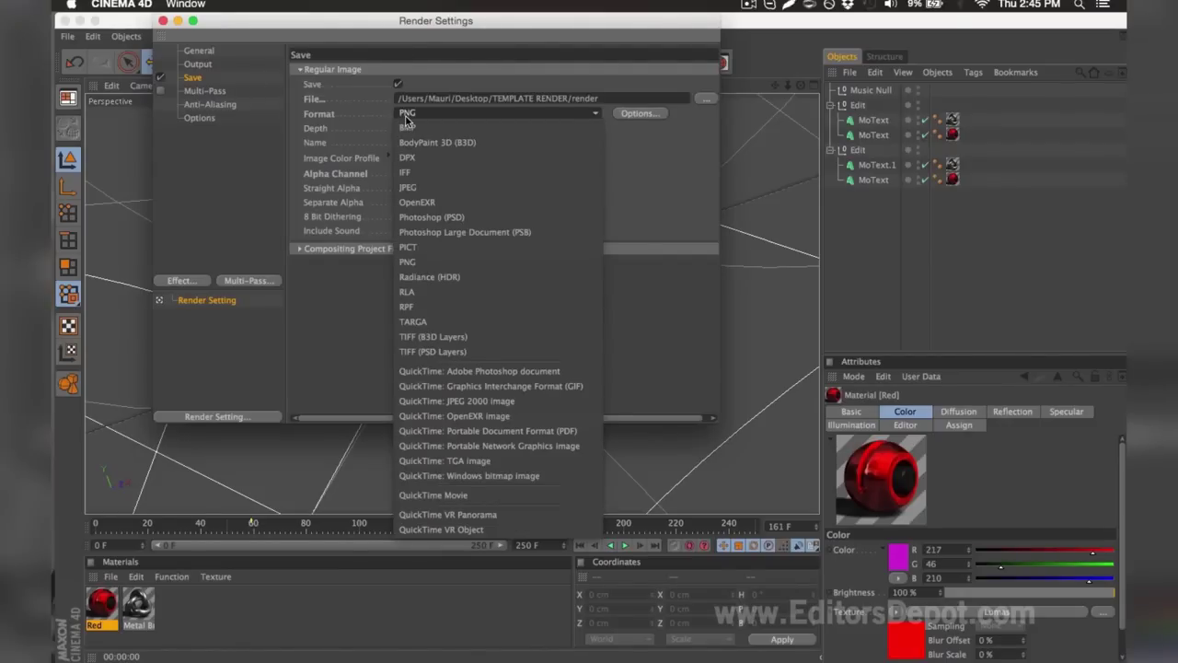
click(407, 117)
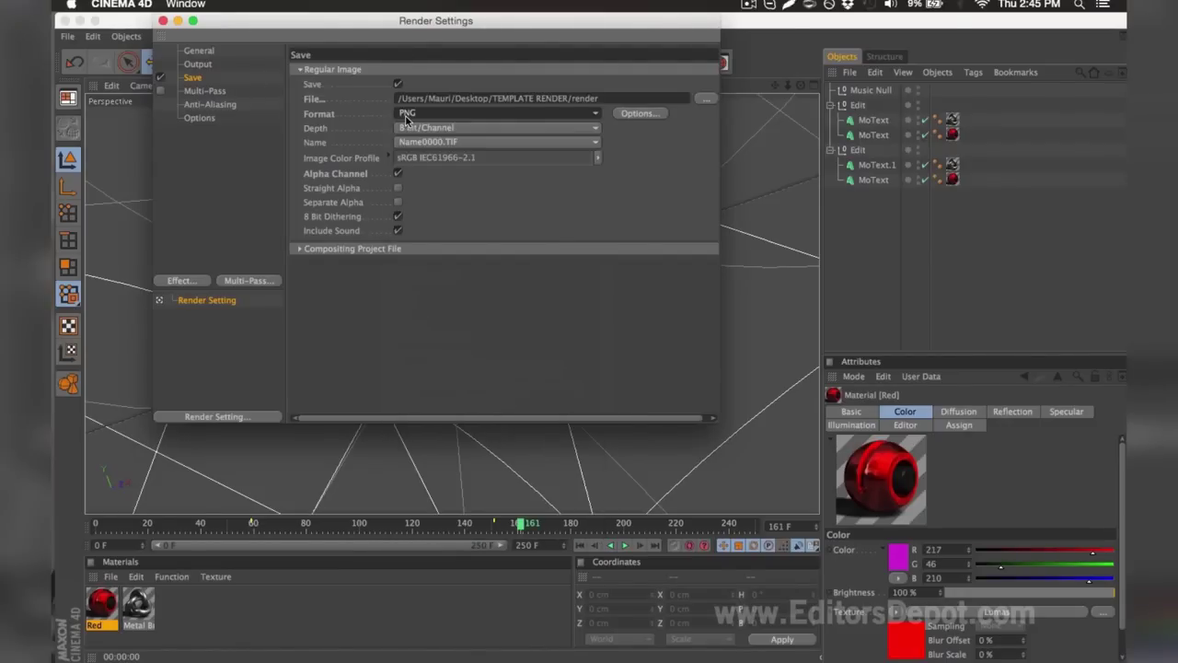
click(705, 98)
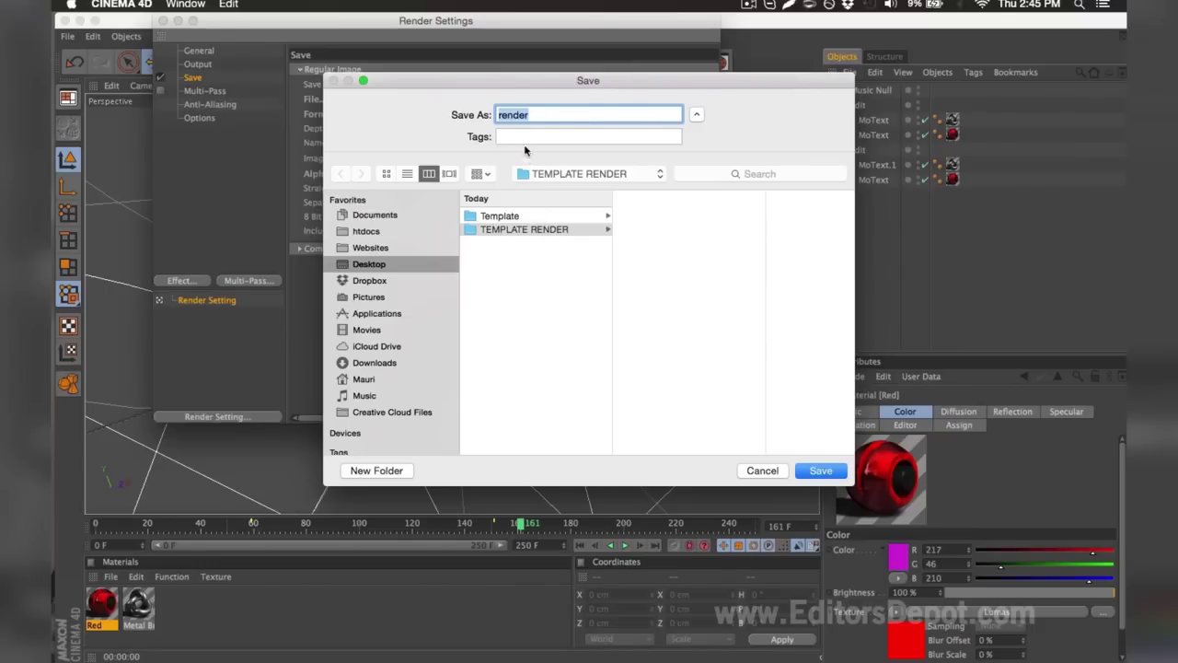
Step: Save the output file as 'render' in the TEMPLATE RENDER folder
click(531, 115)
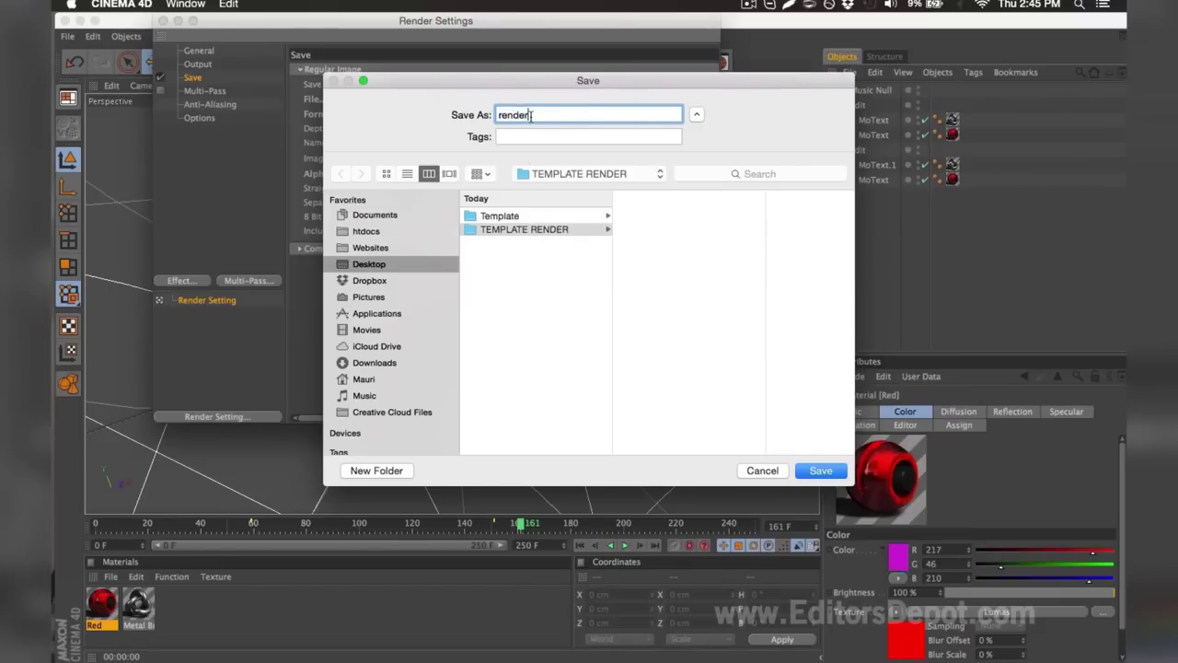
double_click(531, 115)
key(Return)
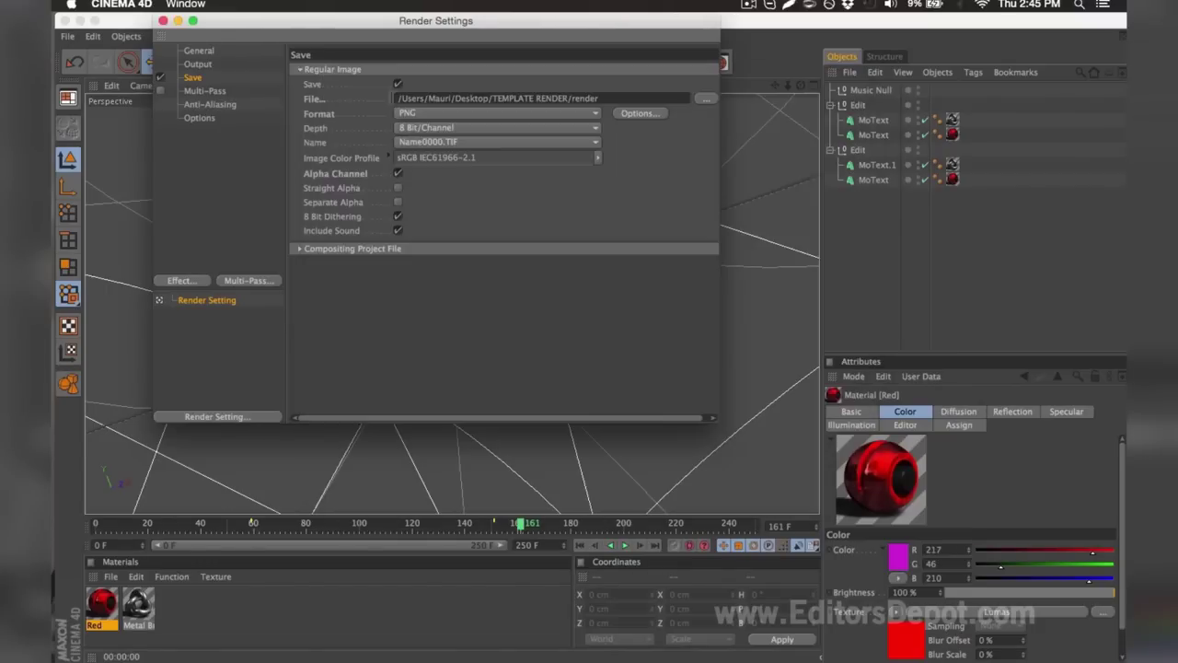
Step: Start the PNG render to the Picture Viewer, then open Template V8.0.aep and accept conversion
click(163, 21)
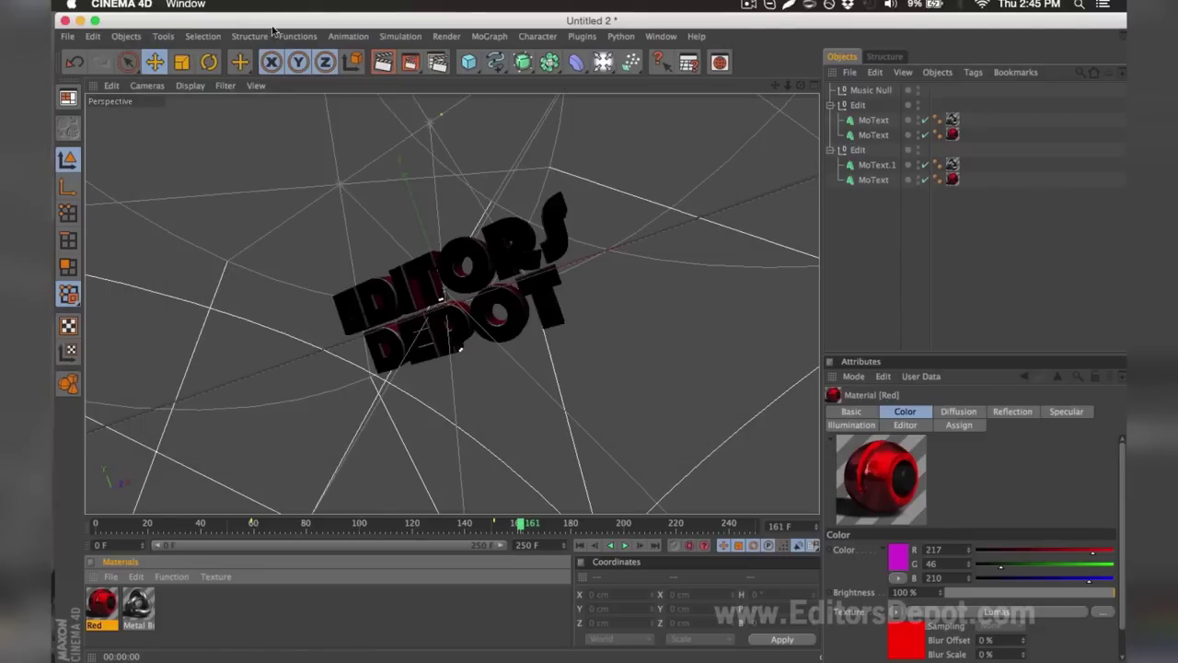
click(411, 63)
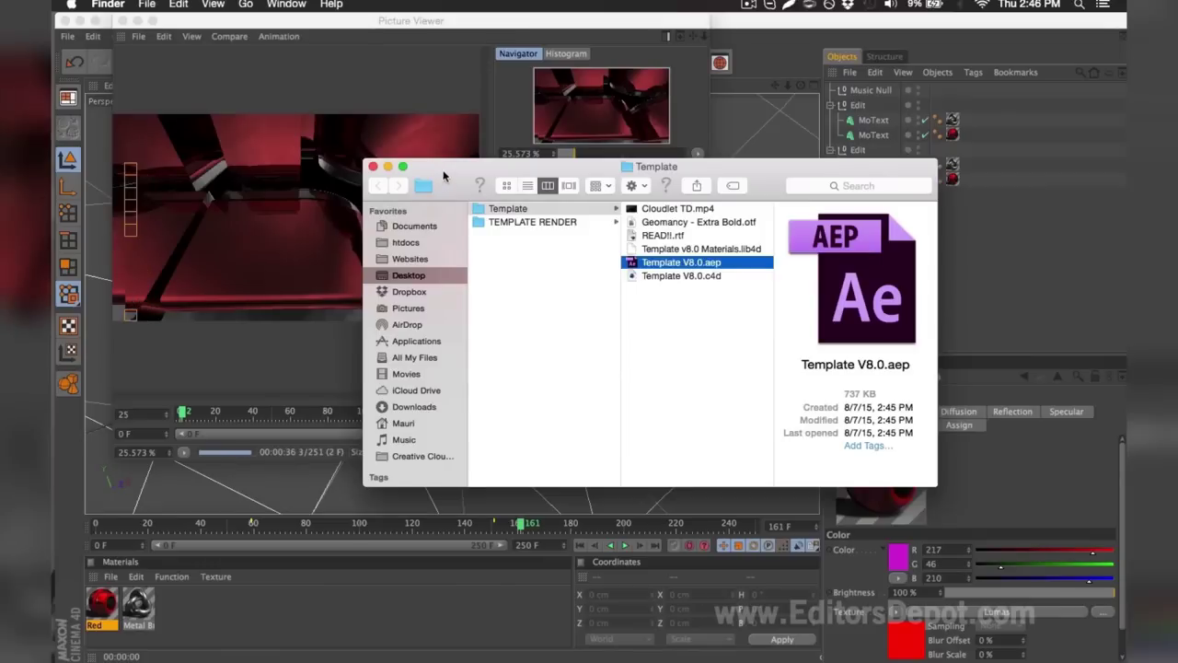
double_click(675, 263)
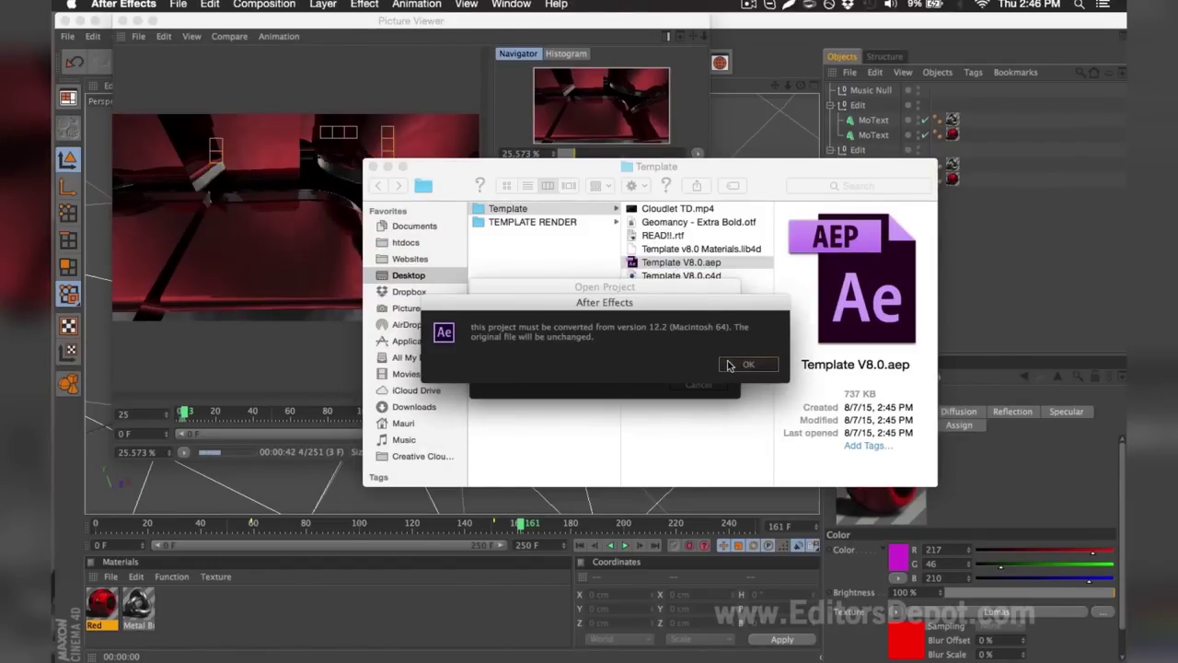
click(729, 365)
Step: Dismiss the missing-files warning and browse Desktop > Template to replace Dudeman – Adventure Time.mp3
click(729, 368)
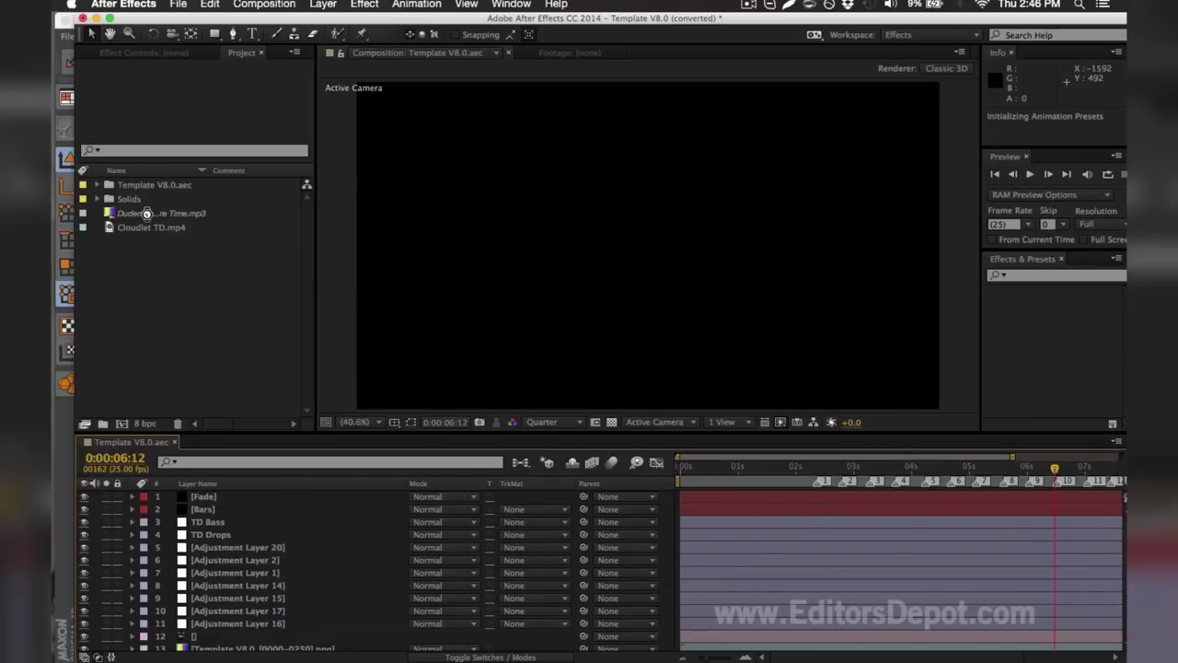
click(134, 215)
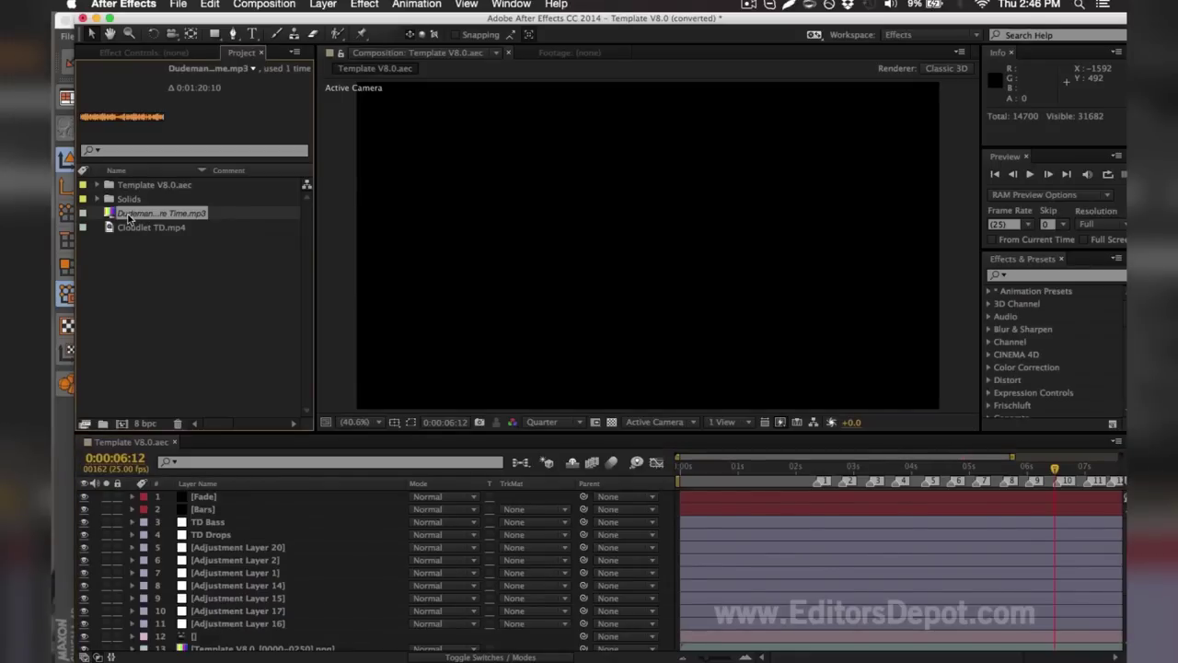
double_click(129, 216)
click(338, 179)
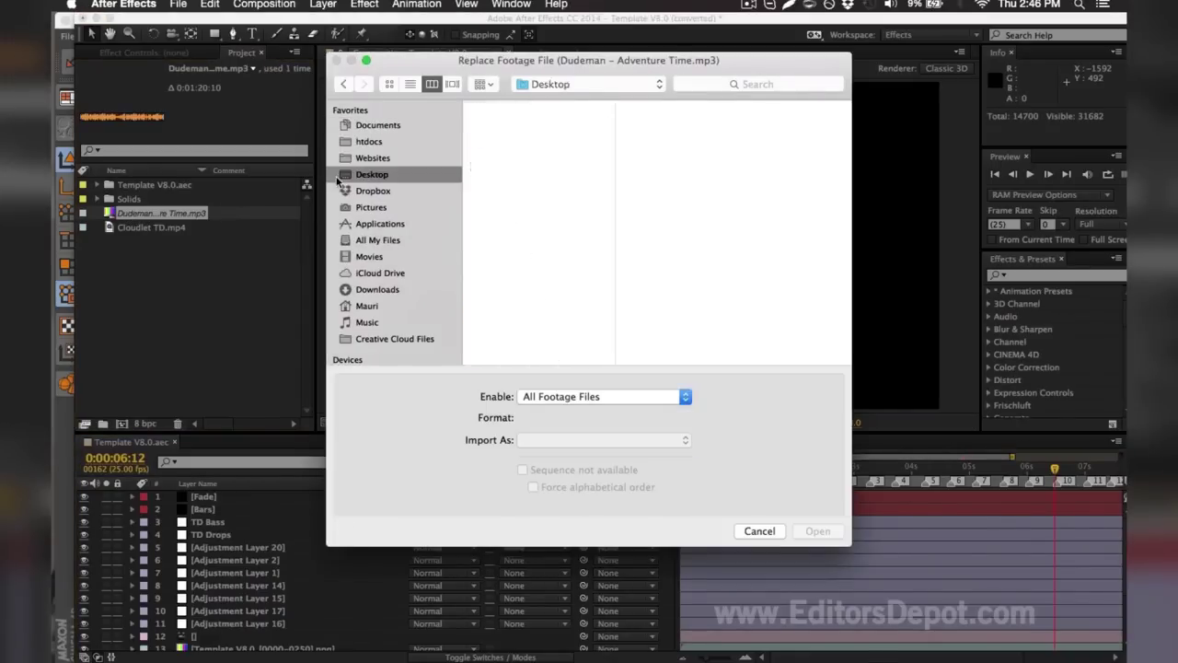
click(485, 127)
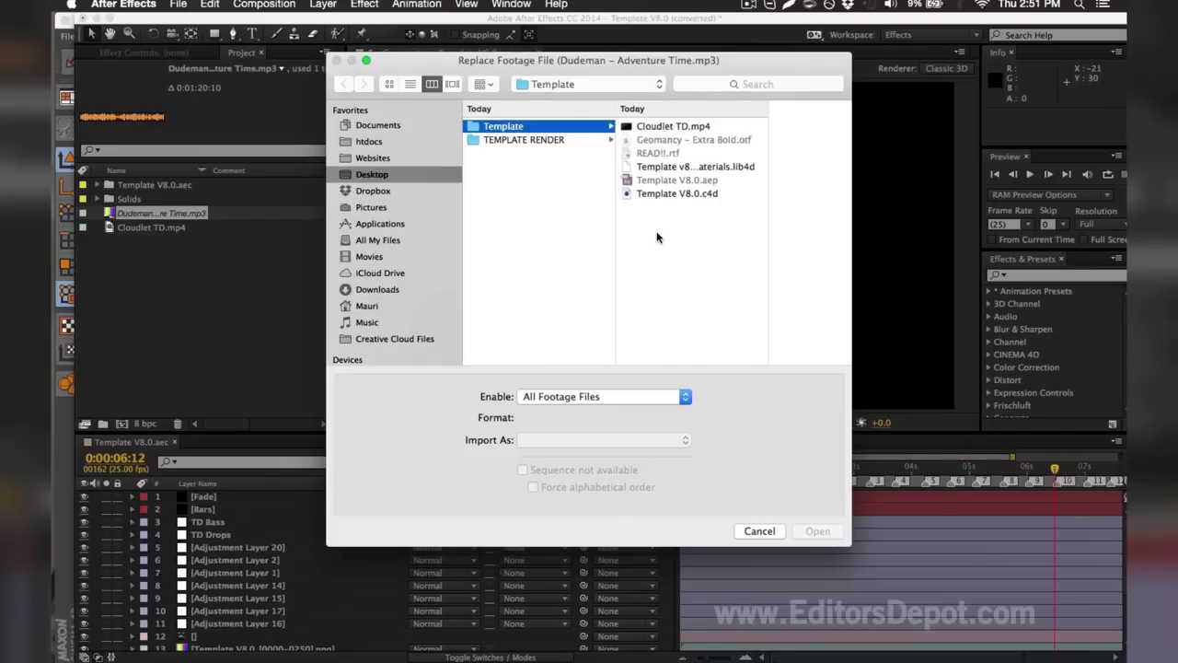
Step: Relink Dudeman – Adventure Time.mp3 so it reads 0:04:38:22 long at 44.100 kHz stereo
key(Escape)
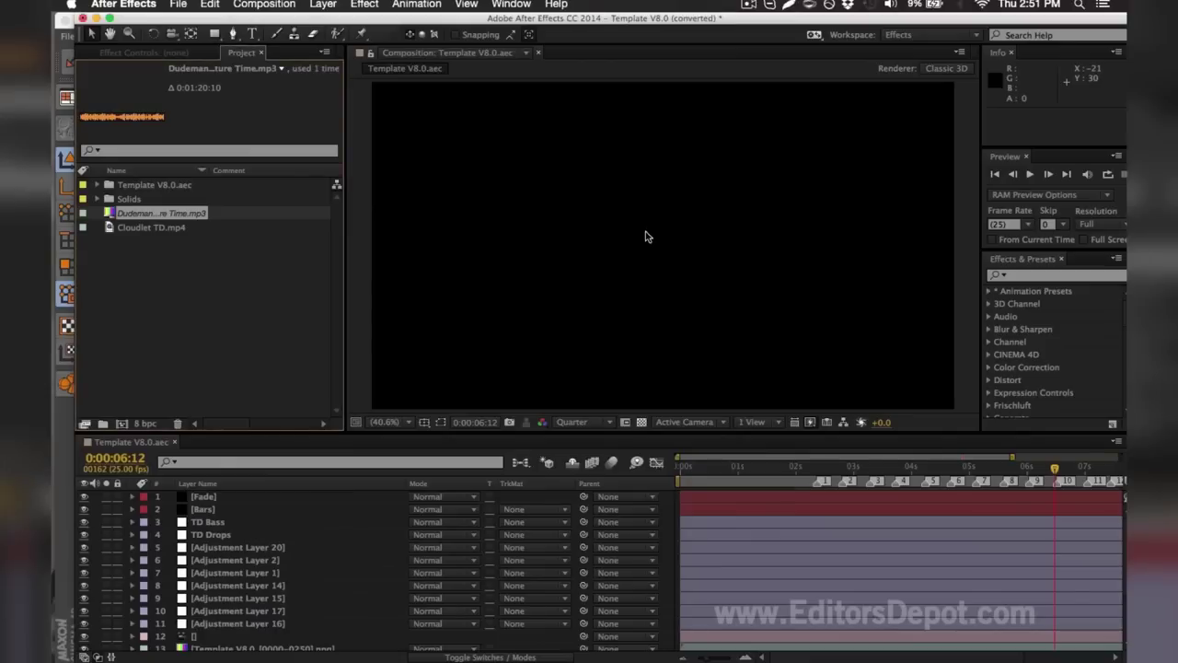
right_click(207, 215)
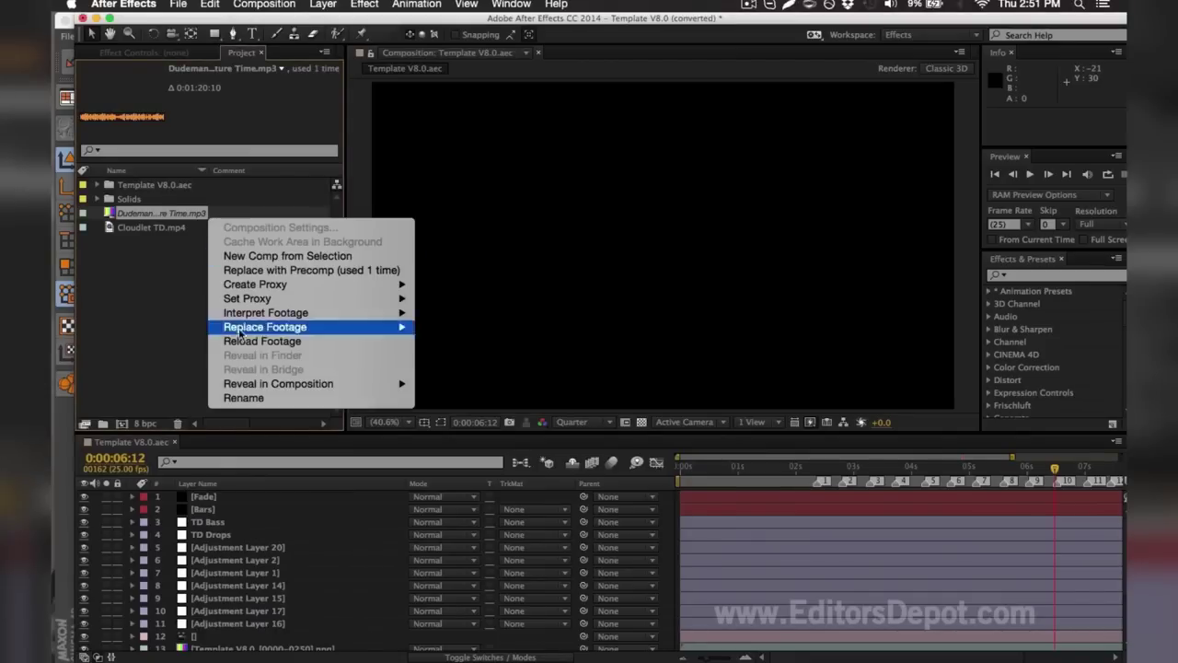
click(243, 398)
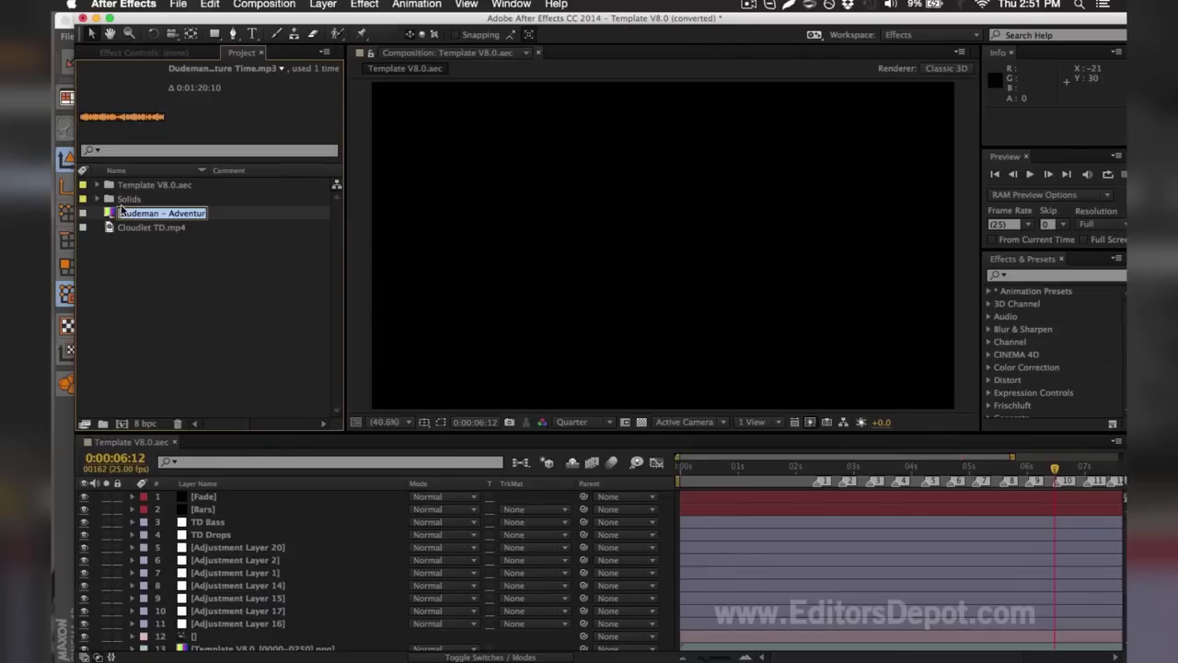
key(End)
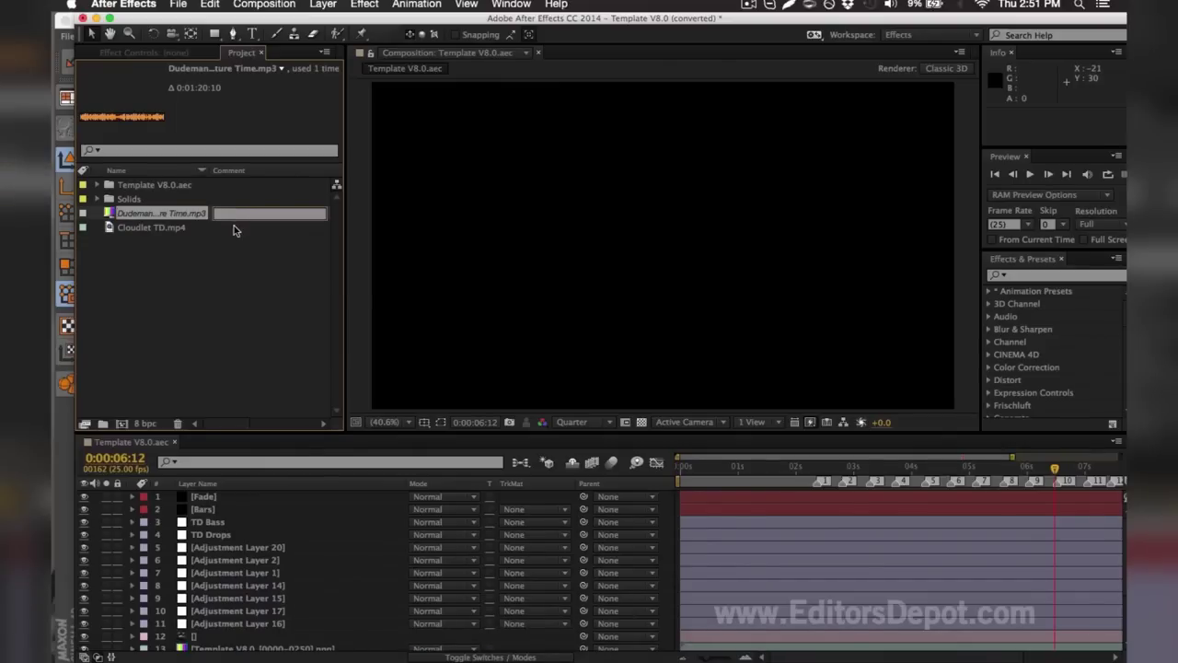
click(237, 272)
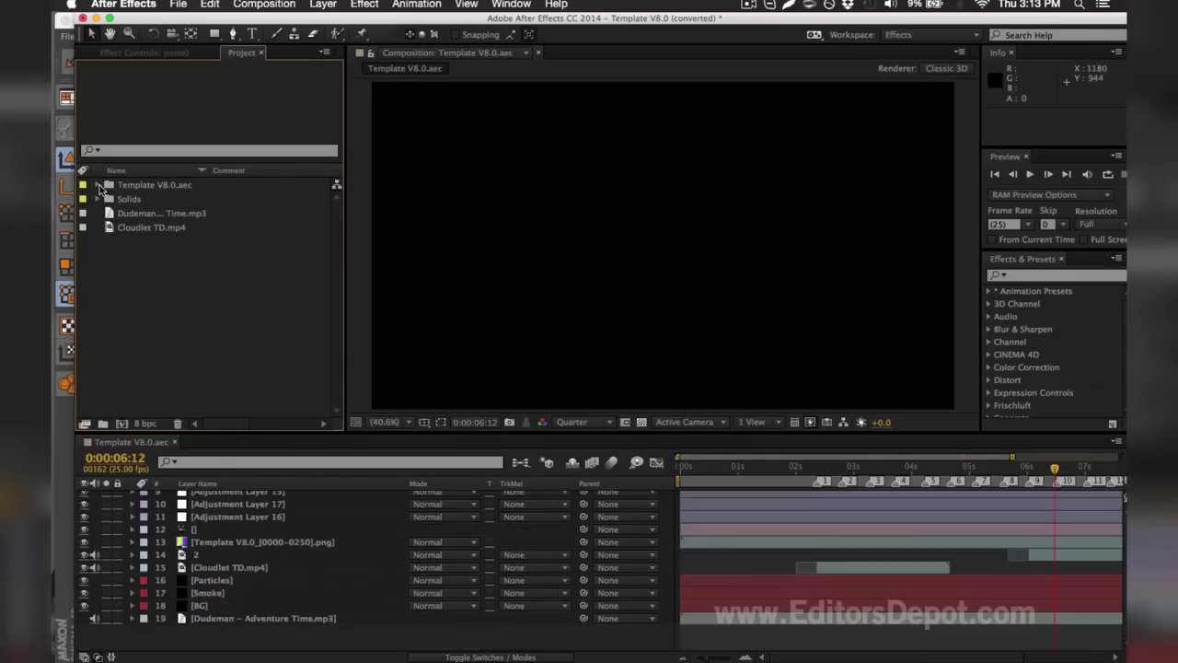
click(129, 214)
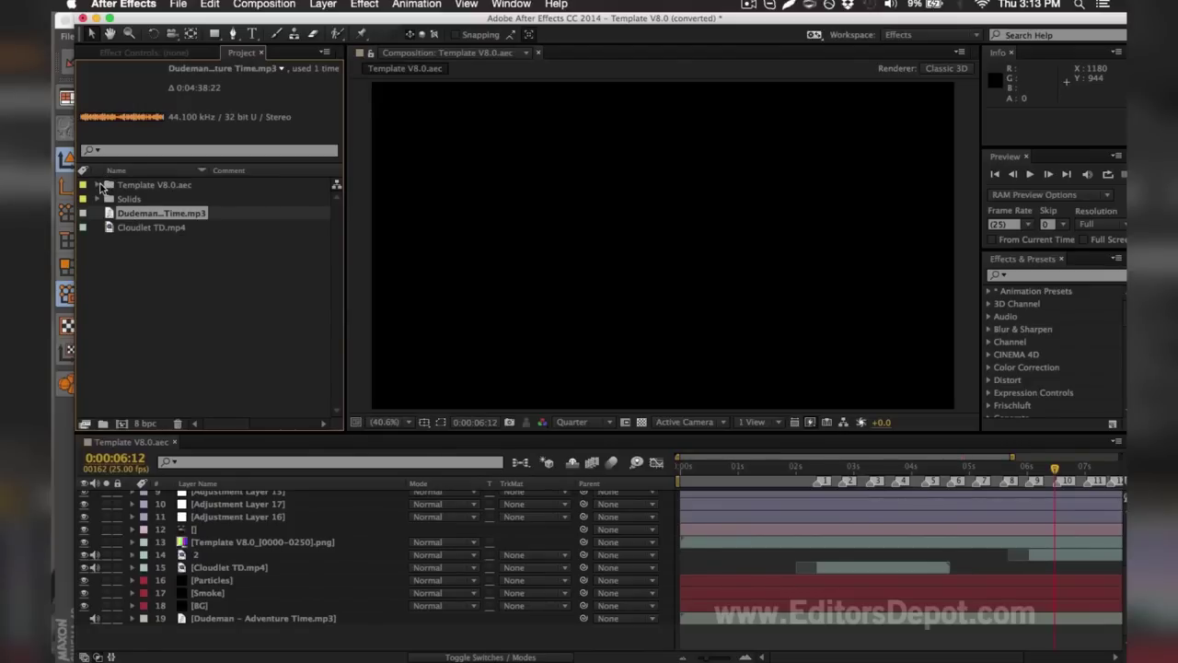
Step: Swap the Template V8.0 placeholder footage for the render0000–0250.png sequence from TEMPLATE RENDER
click(99, 185)
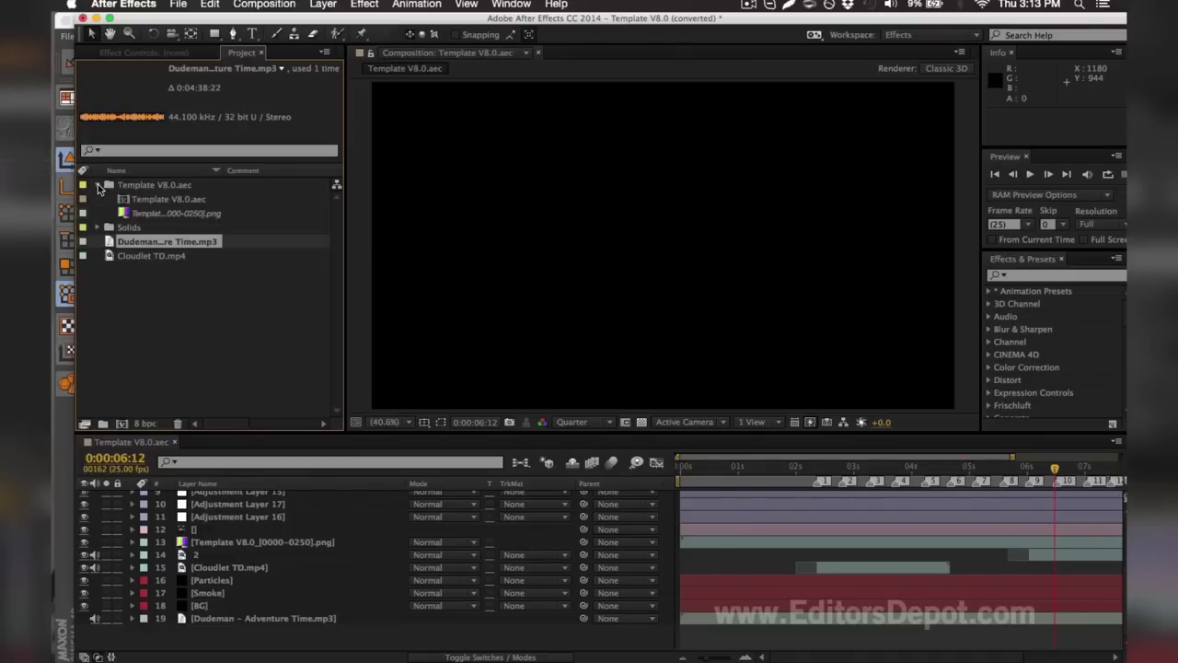
click(136, 214)
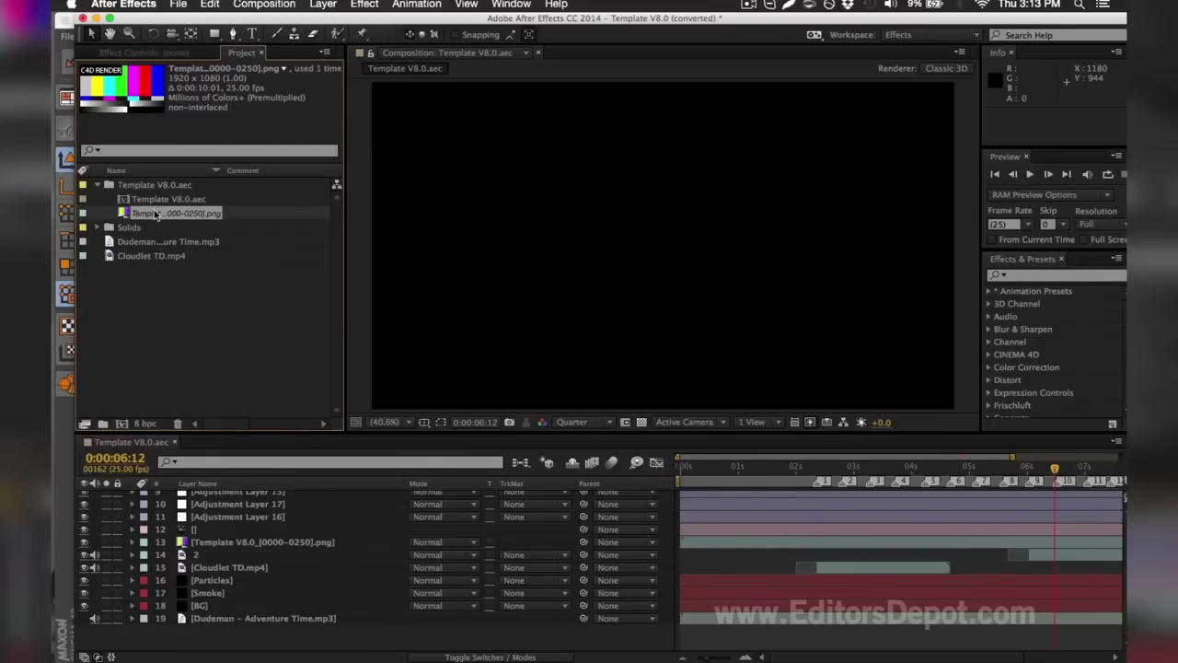
key(super+h)
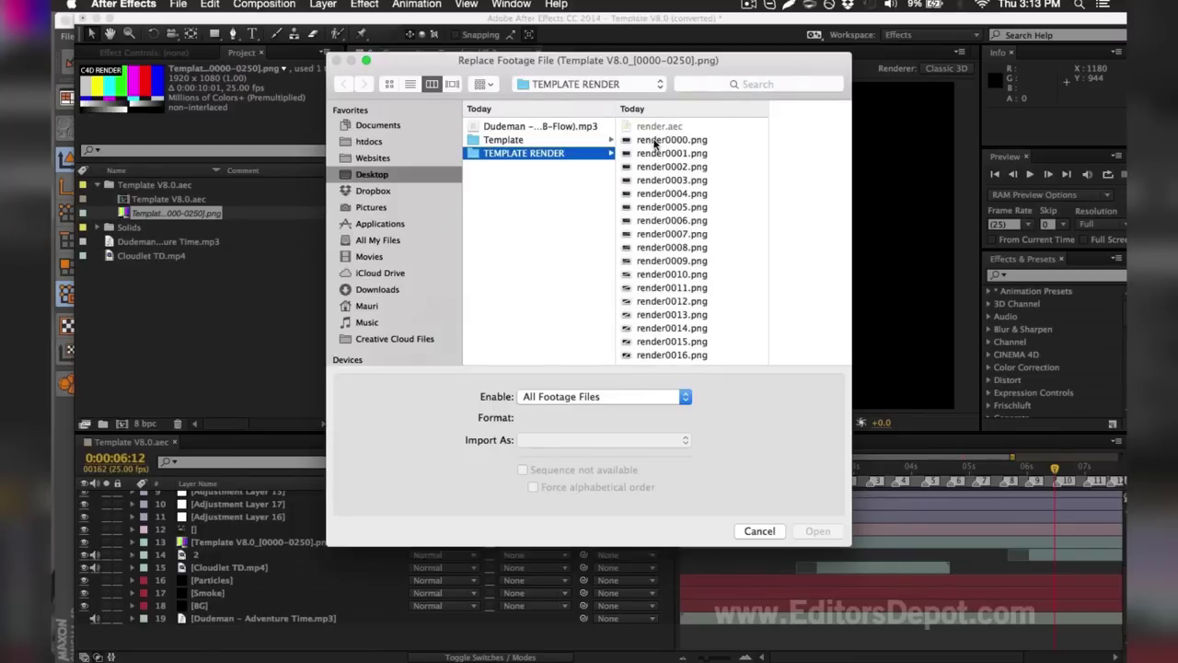
click(667, 140)
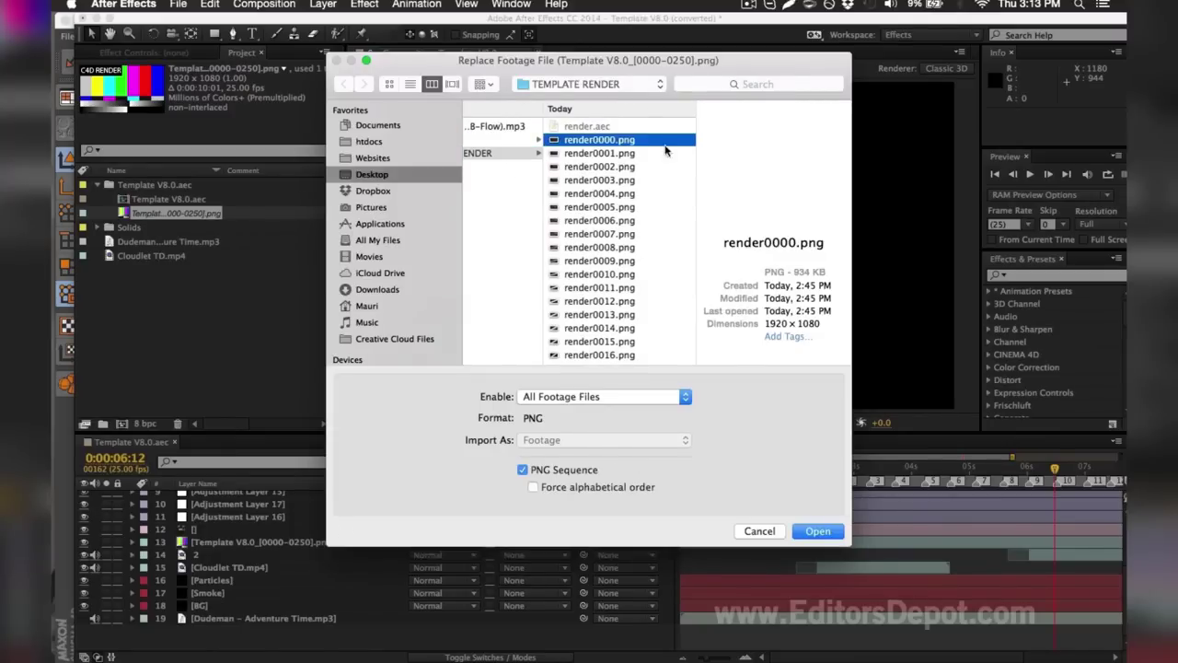
scroll(686, 133, down, 3)
scroll(693, 264, down, 15)
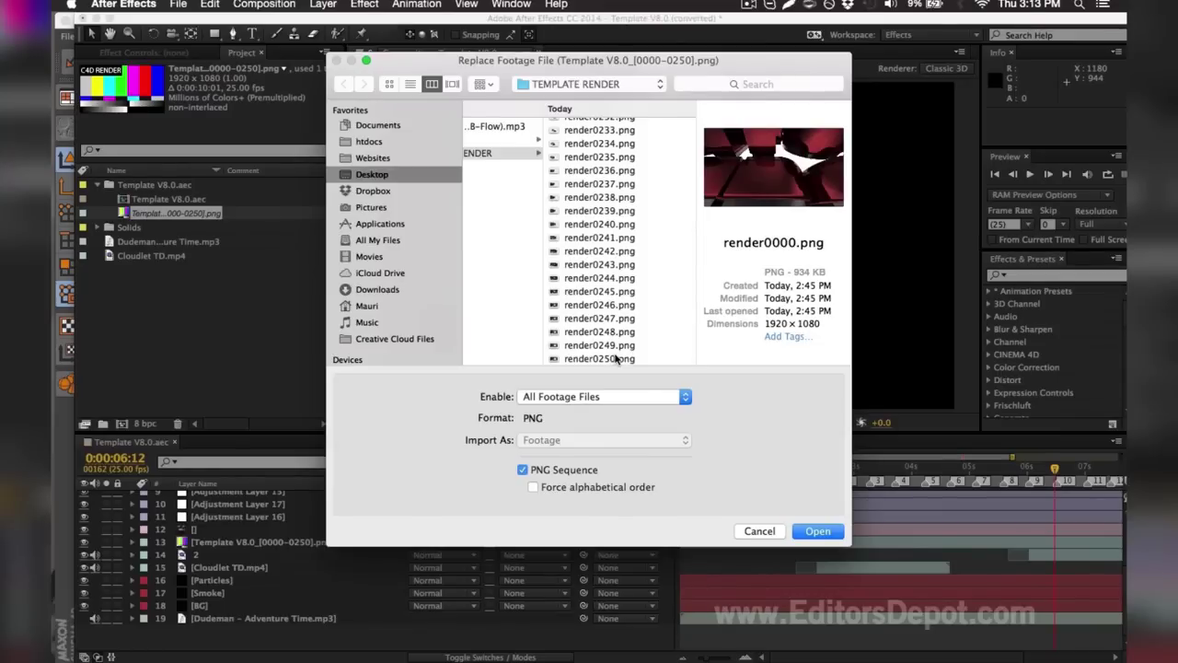
shift+click(617, 359)
scroll(580, 345, up, 3)
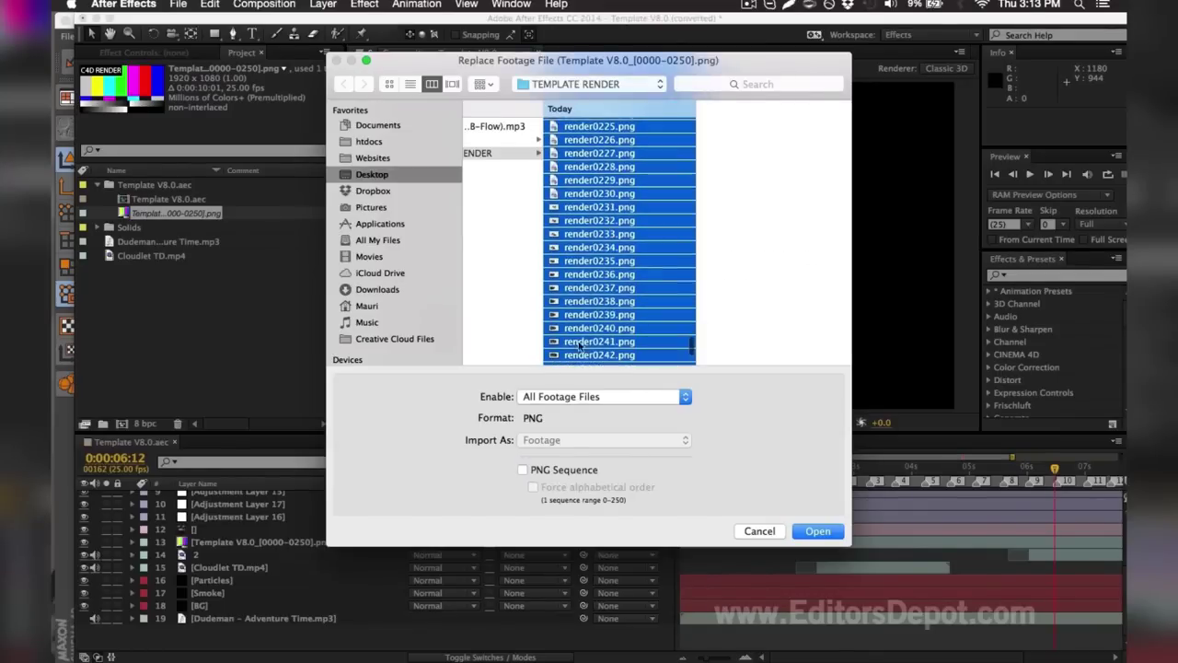
click(555, 471)
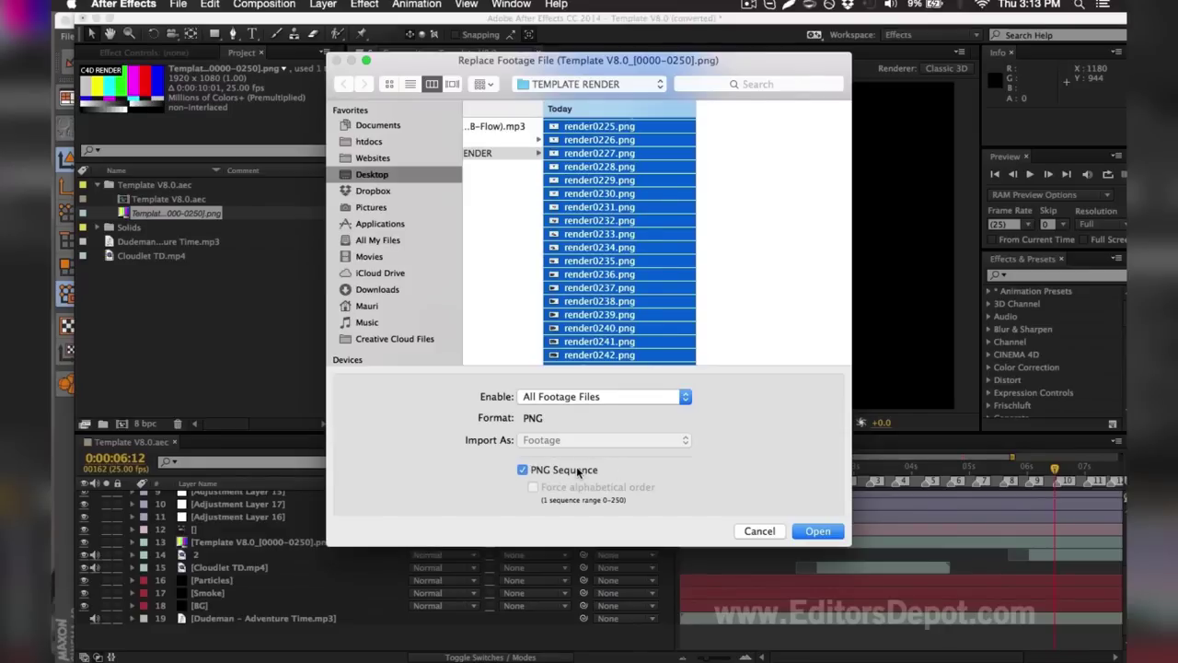
click(825, 532)
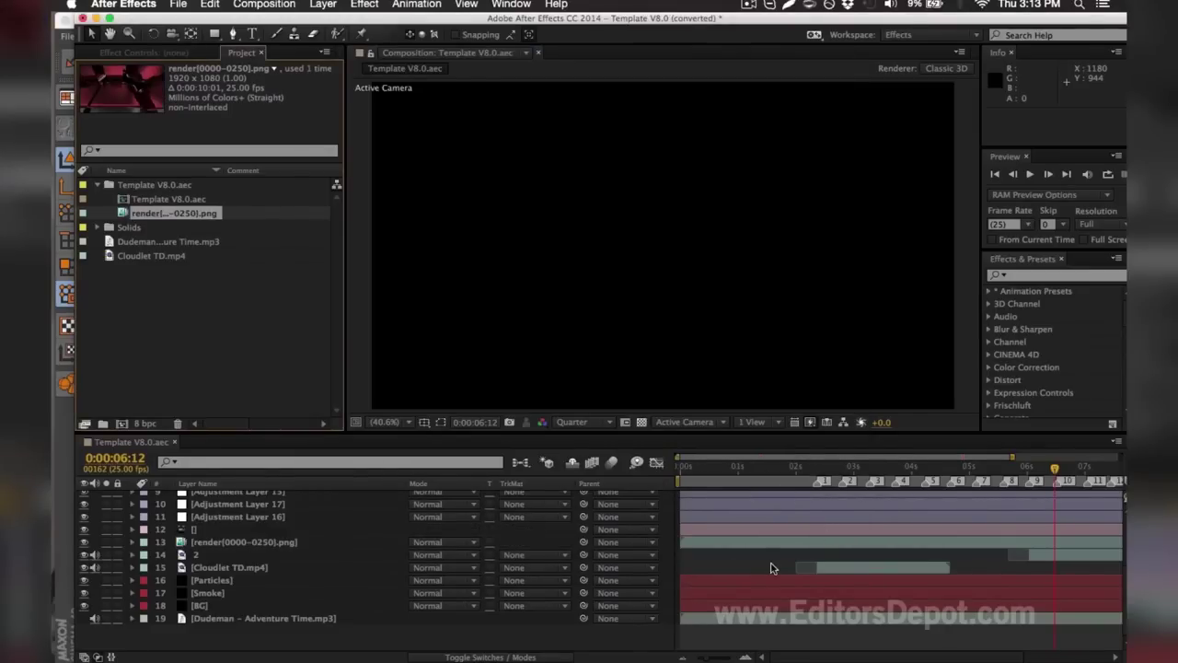
Step: At 0:00:02:04, hide adjustment layers 5–11 to reveal the plain rendered EDITORS DEPOT text
scroll(755, 515, up, 6)
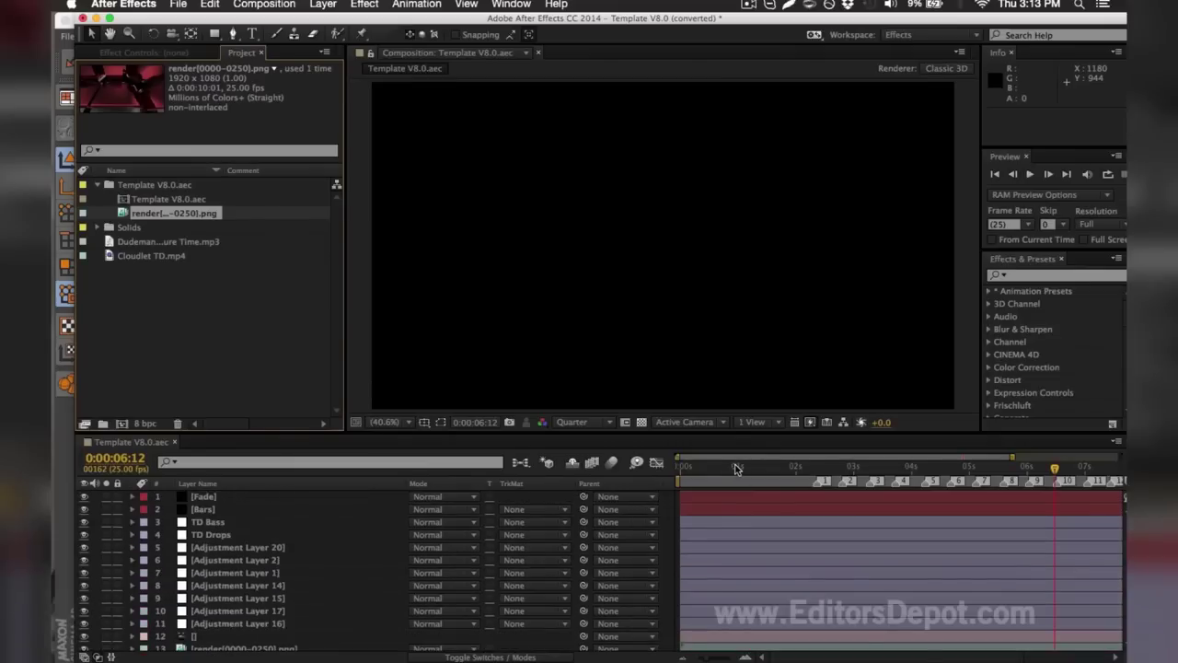
click(748, 467)
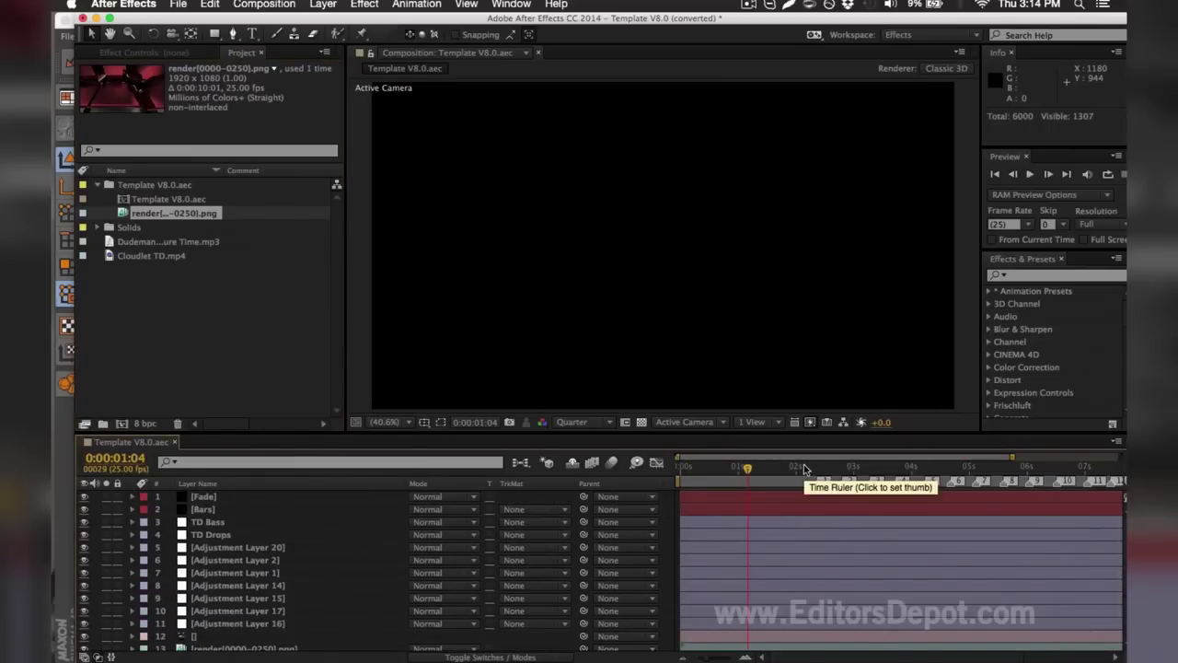
click(804, 467)
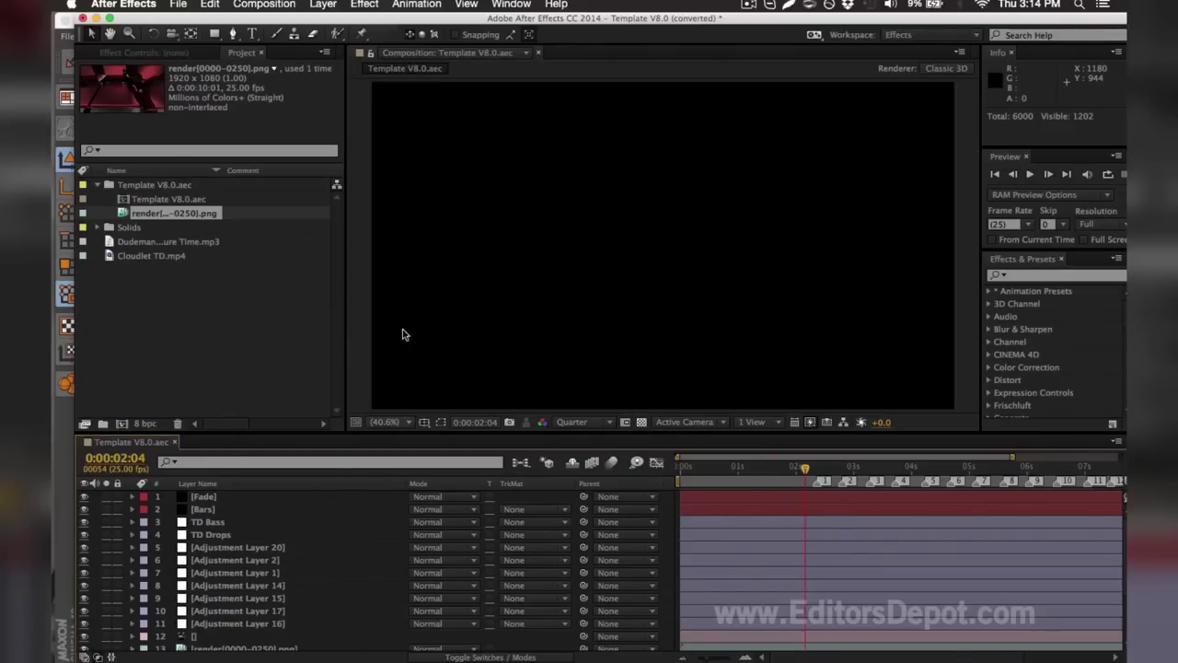
click(207, 522)
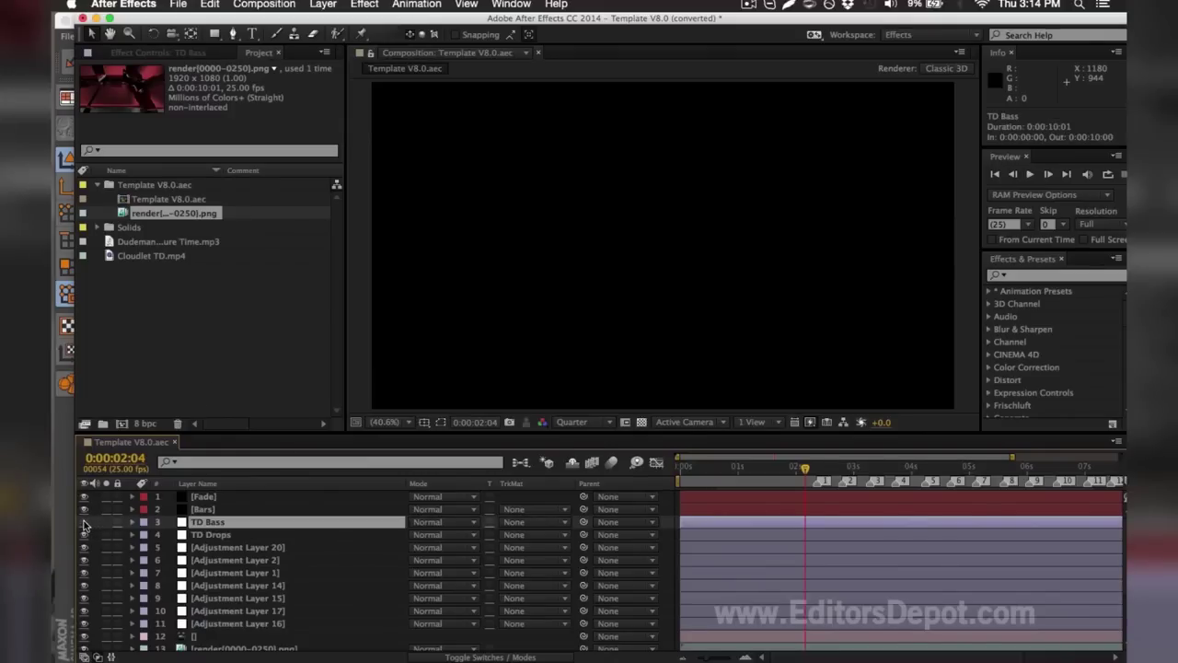
click(225, 623)
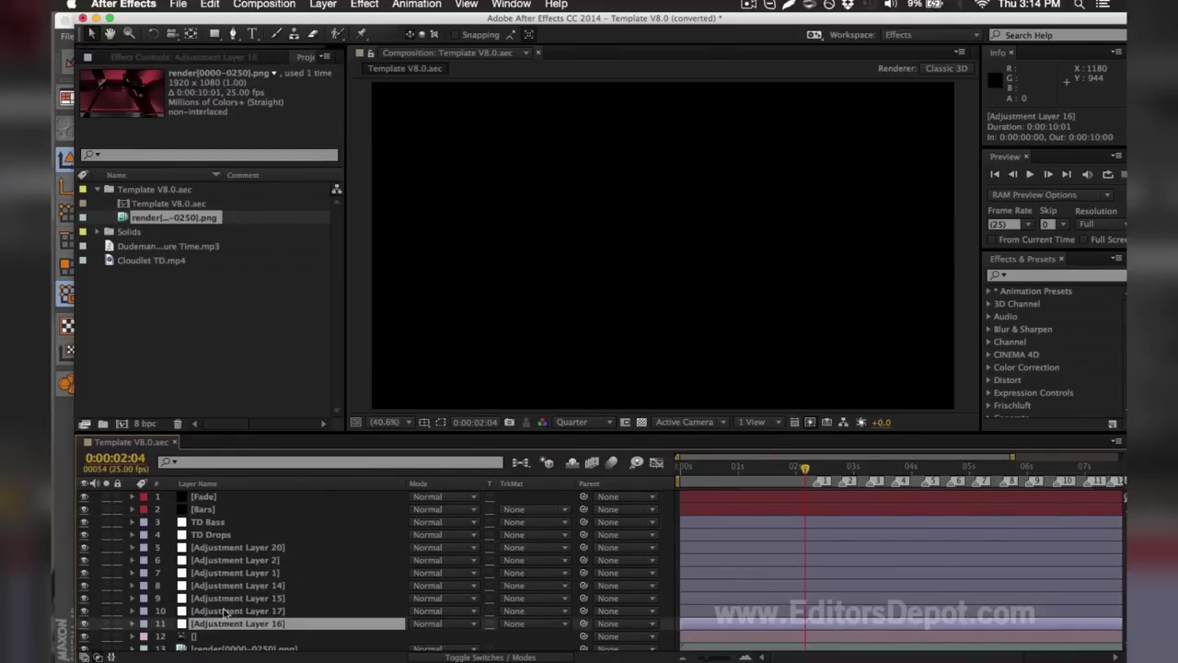
shift+click(181, 551)
click(83, 549)
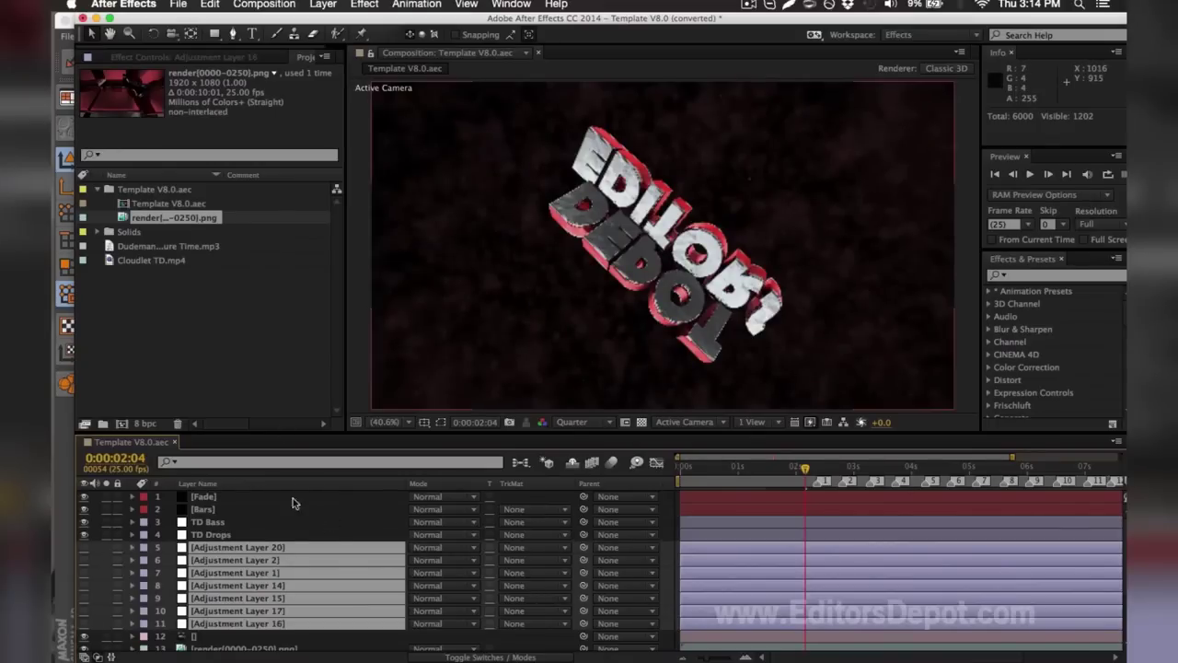
Step: Turn visibility back on for adjustment layers 5–11, restoring the pink warped effect
click(85, 627)
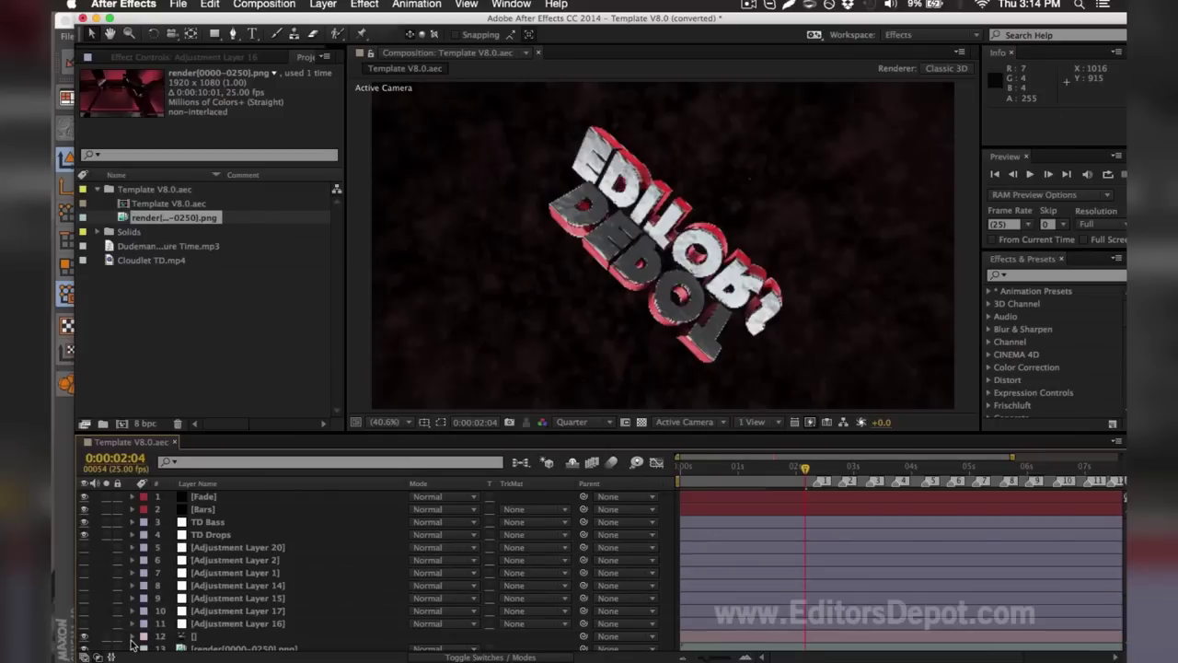
click(84, 611)
click(84, 586)
drag(84, 574, 84, 555)
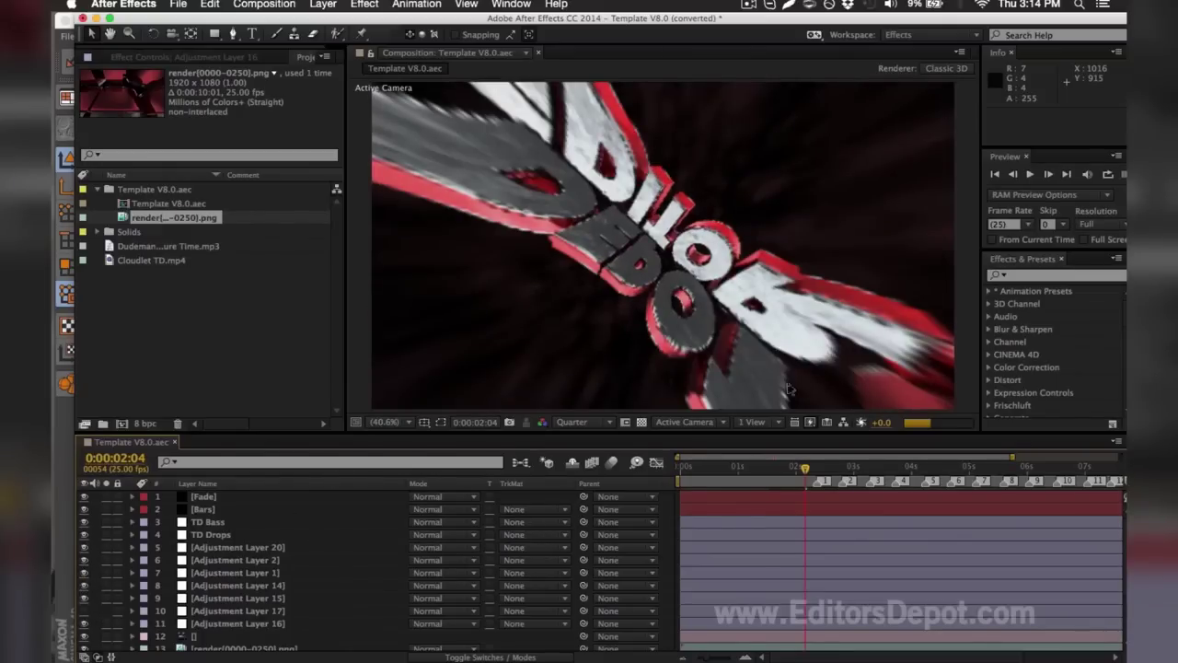
Step: Select Adjustment Layer 17 and move the current time to 0:00:03:08
drag(830, 458, 860, 465)
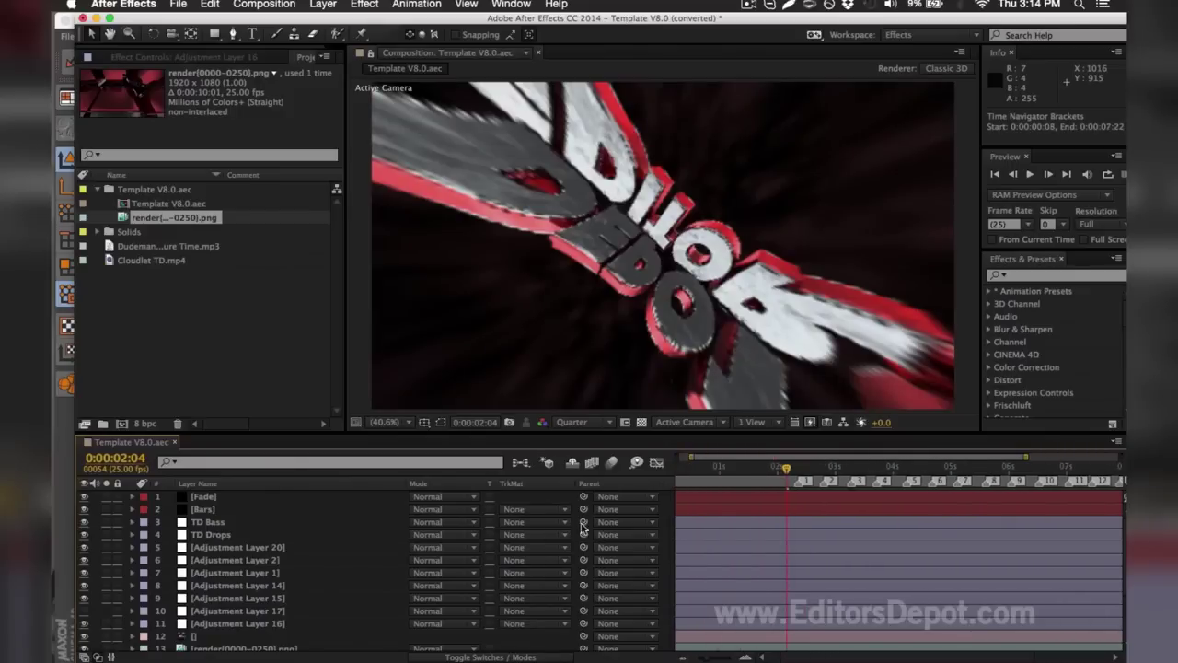
click(226, 598)
click(225, 611)
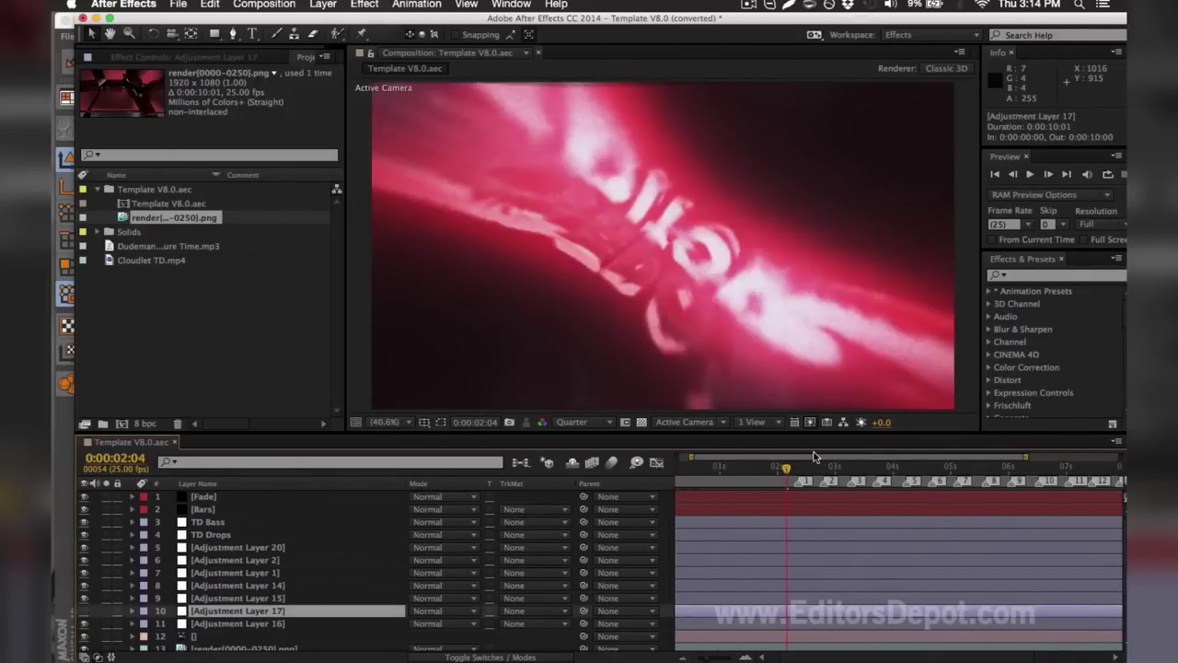
click(854, 469)
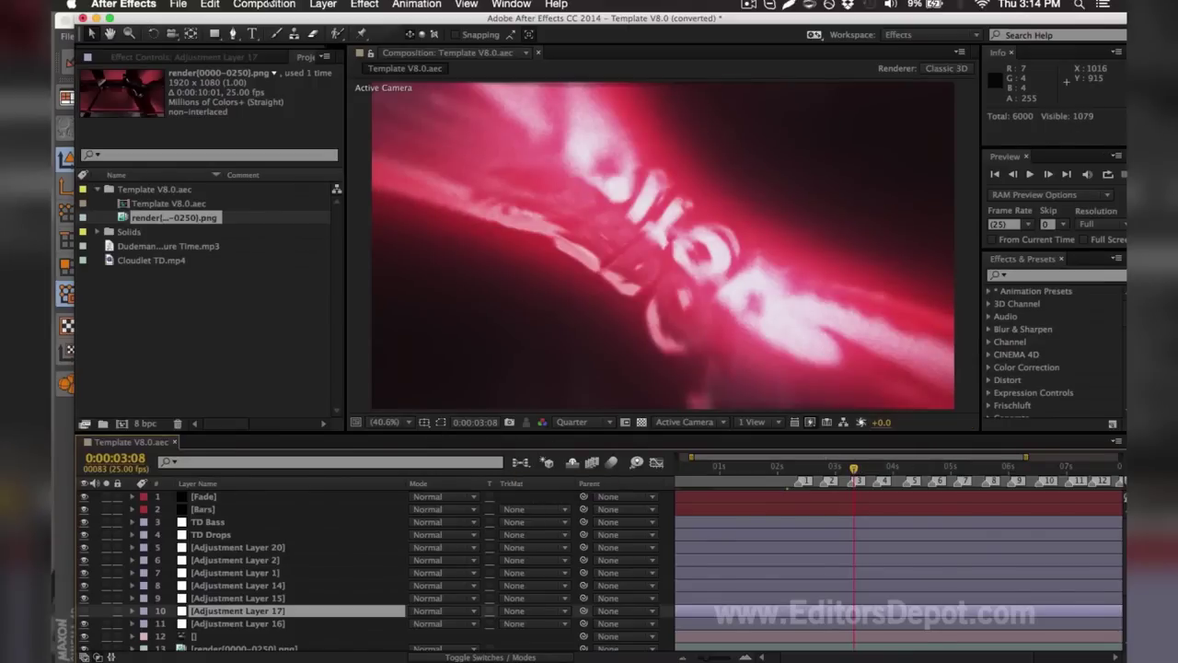
click(270, 5)
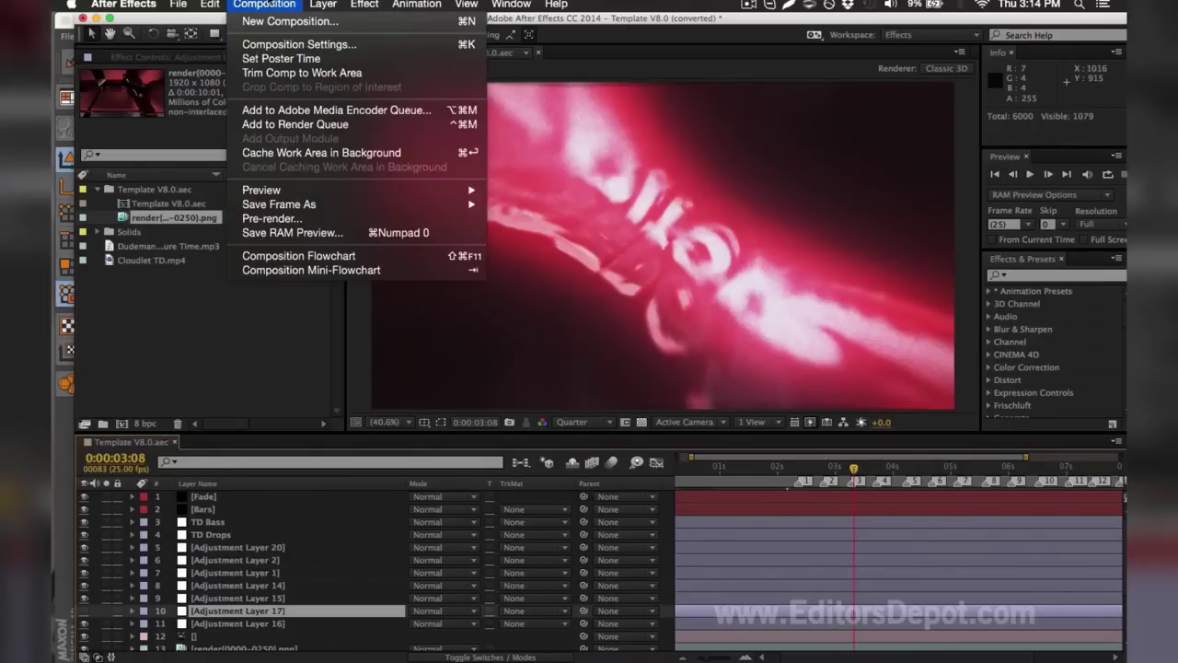
Step: Use Composition > Add to Adobe Media Encoder Queue for the Template V8.0 composition
click(291, 111)
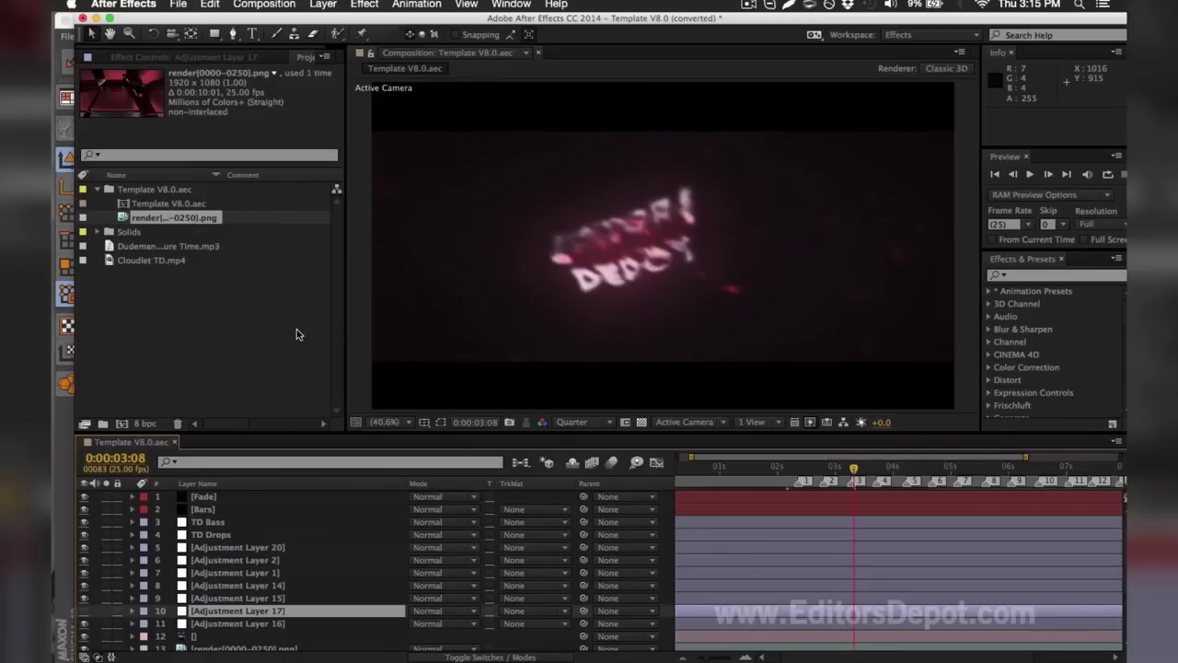